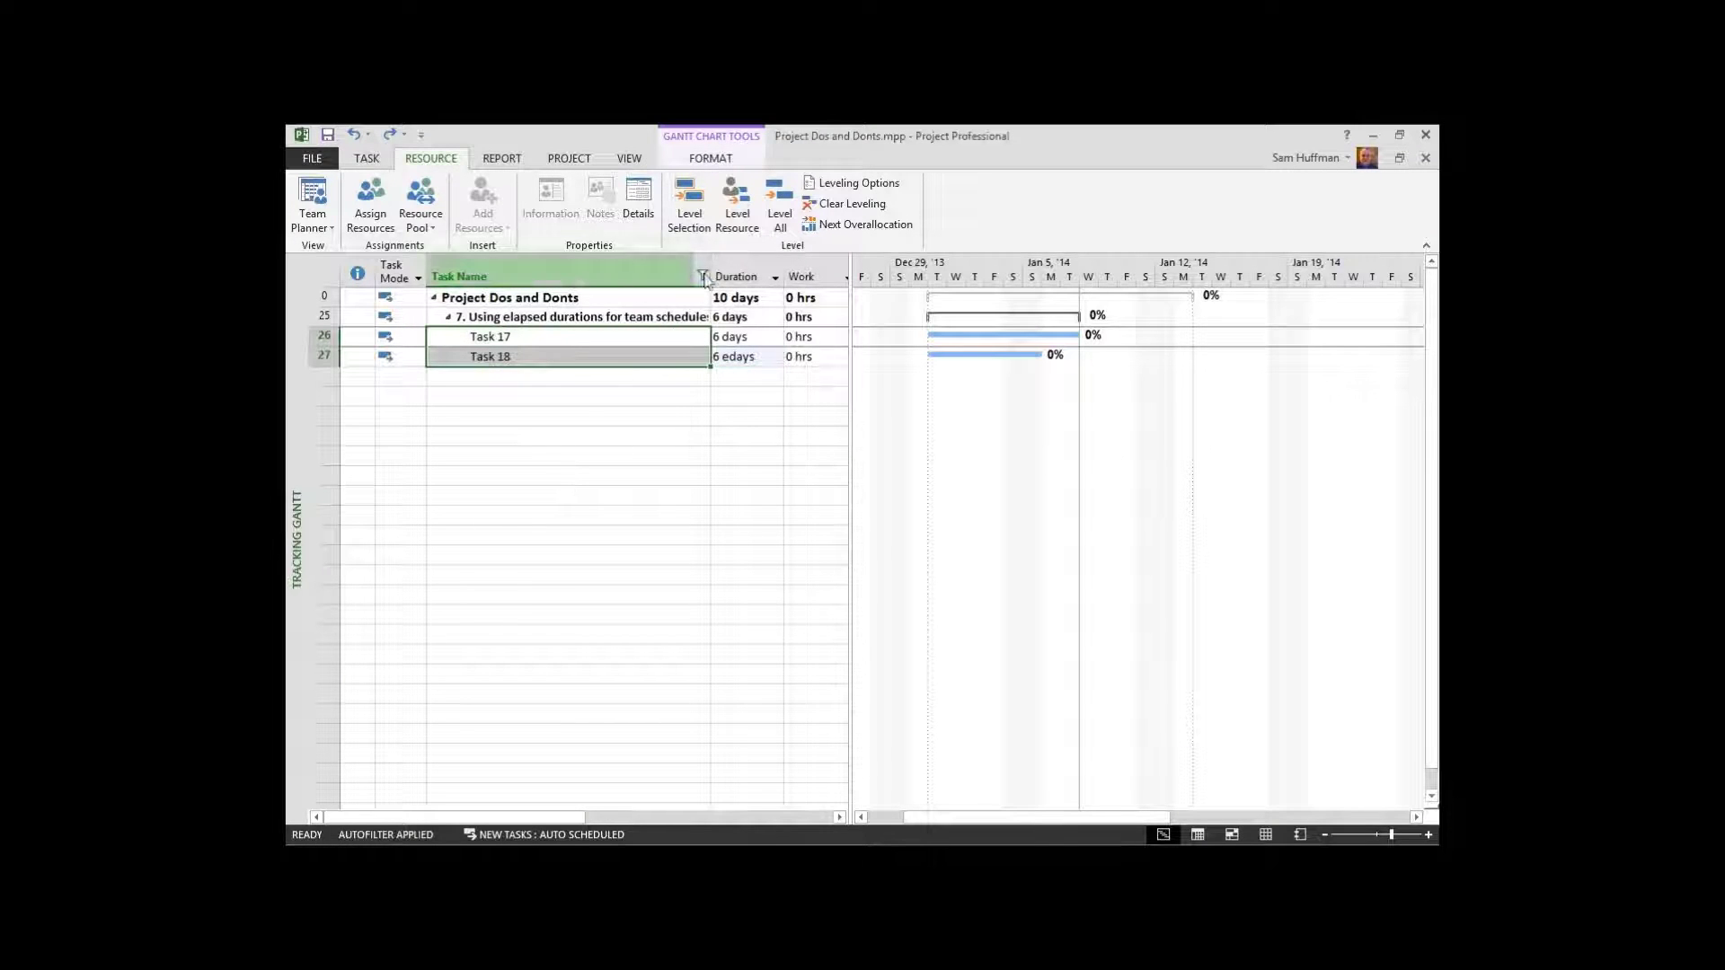
- Filter Task Name to group 8 only, showing Task19 and Task 20, and select Task19
click(702, 277)
drag(695, 478, 721, 610)
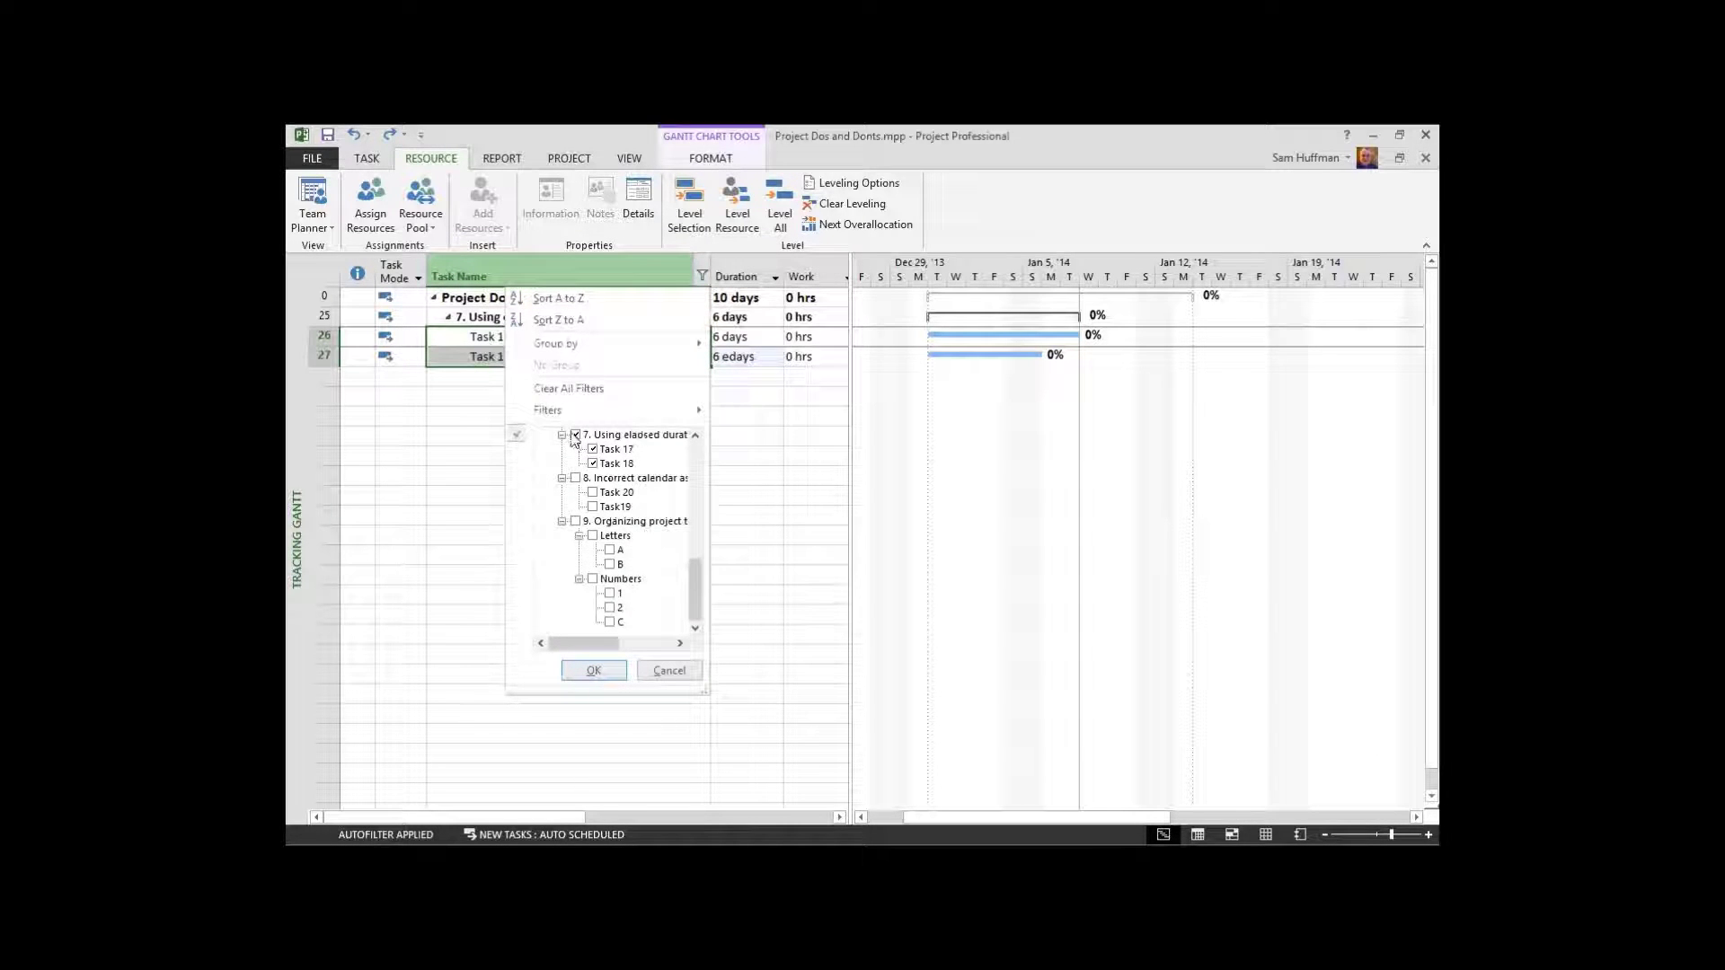
click(576, 437)
click(578, 479)
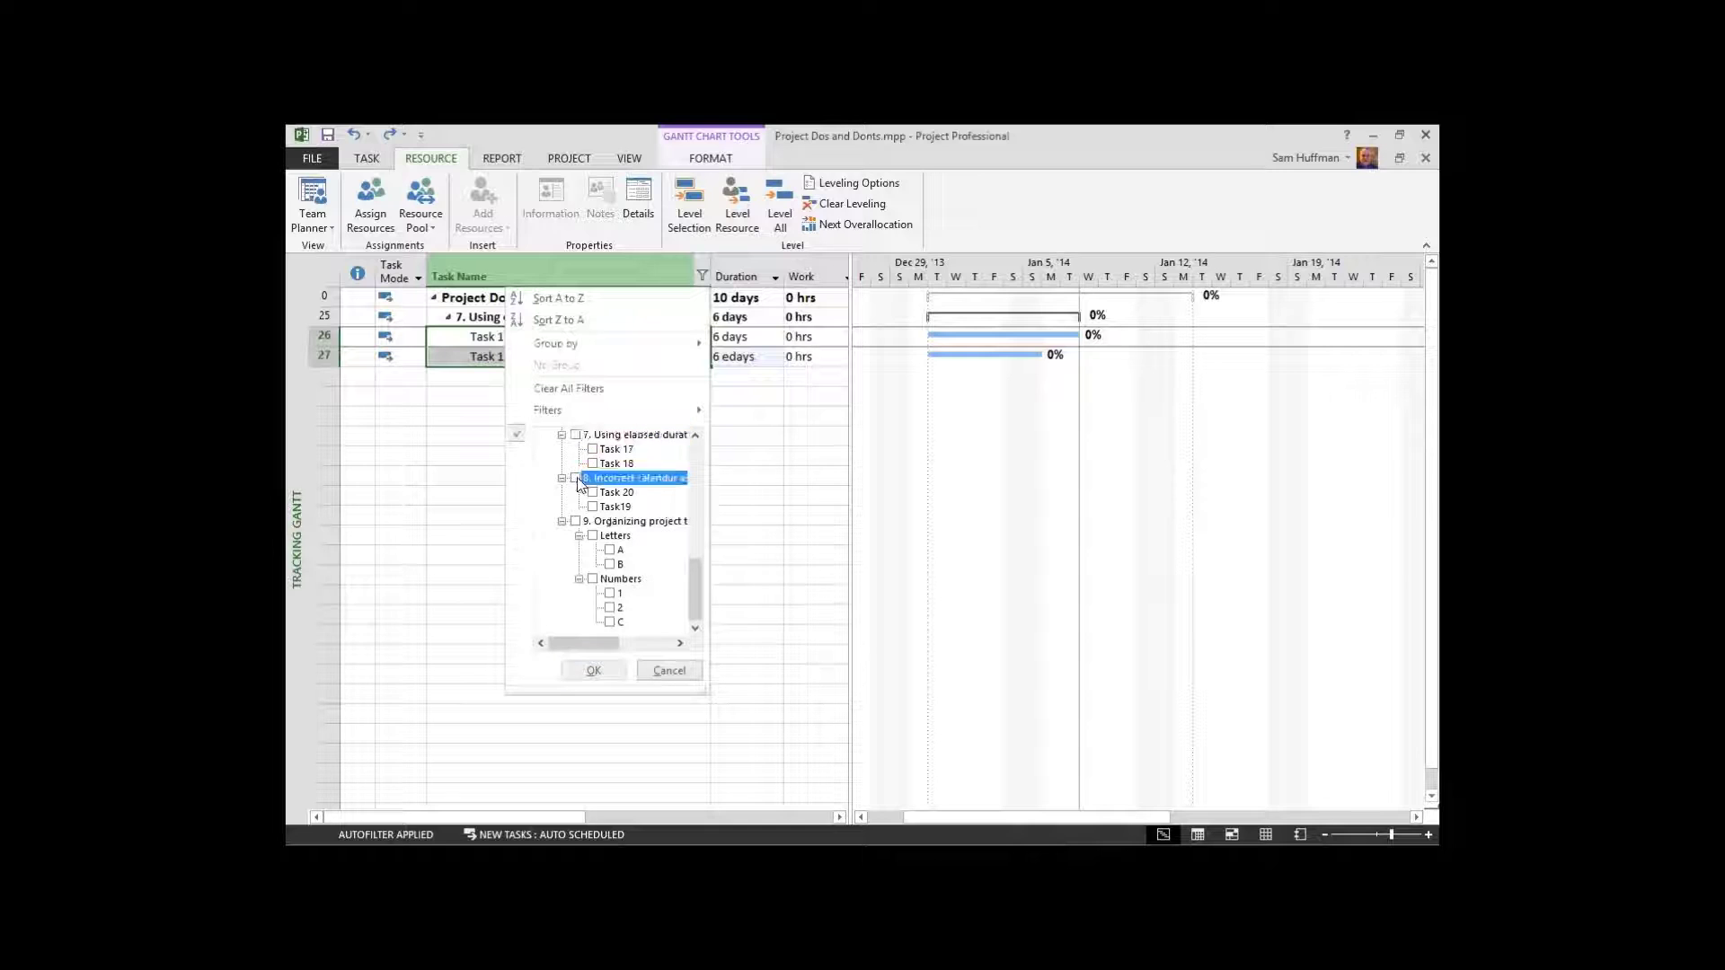
click(594, 671)
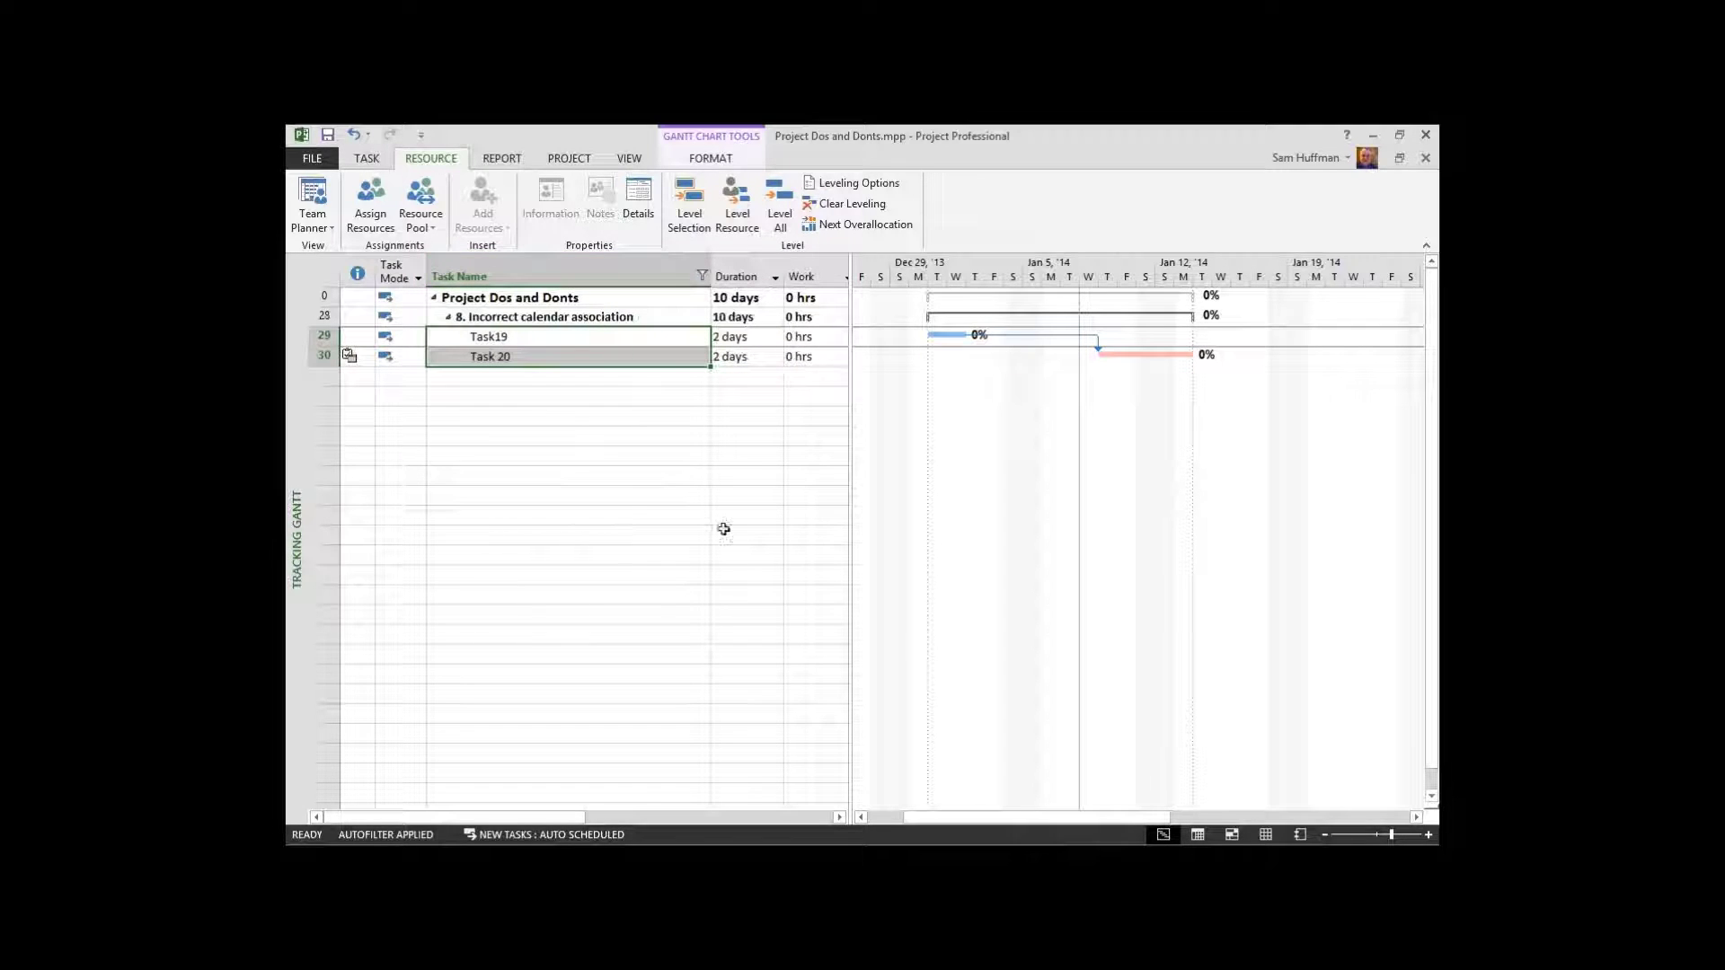
click(657, 338)
- Select the Task 20 row to bring up its task information
click(620, 359)
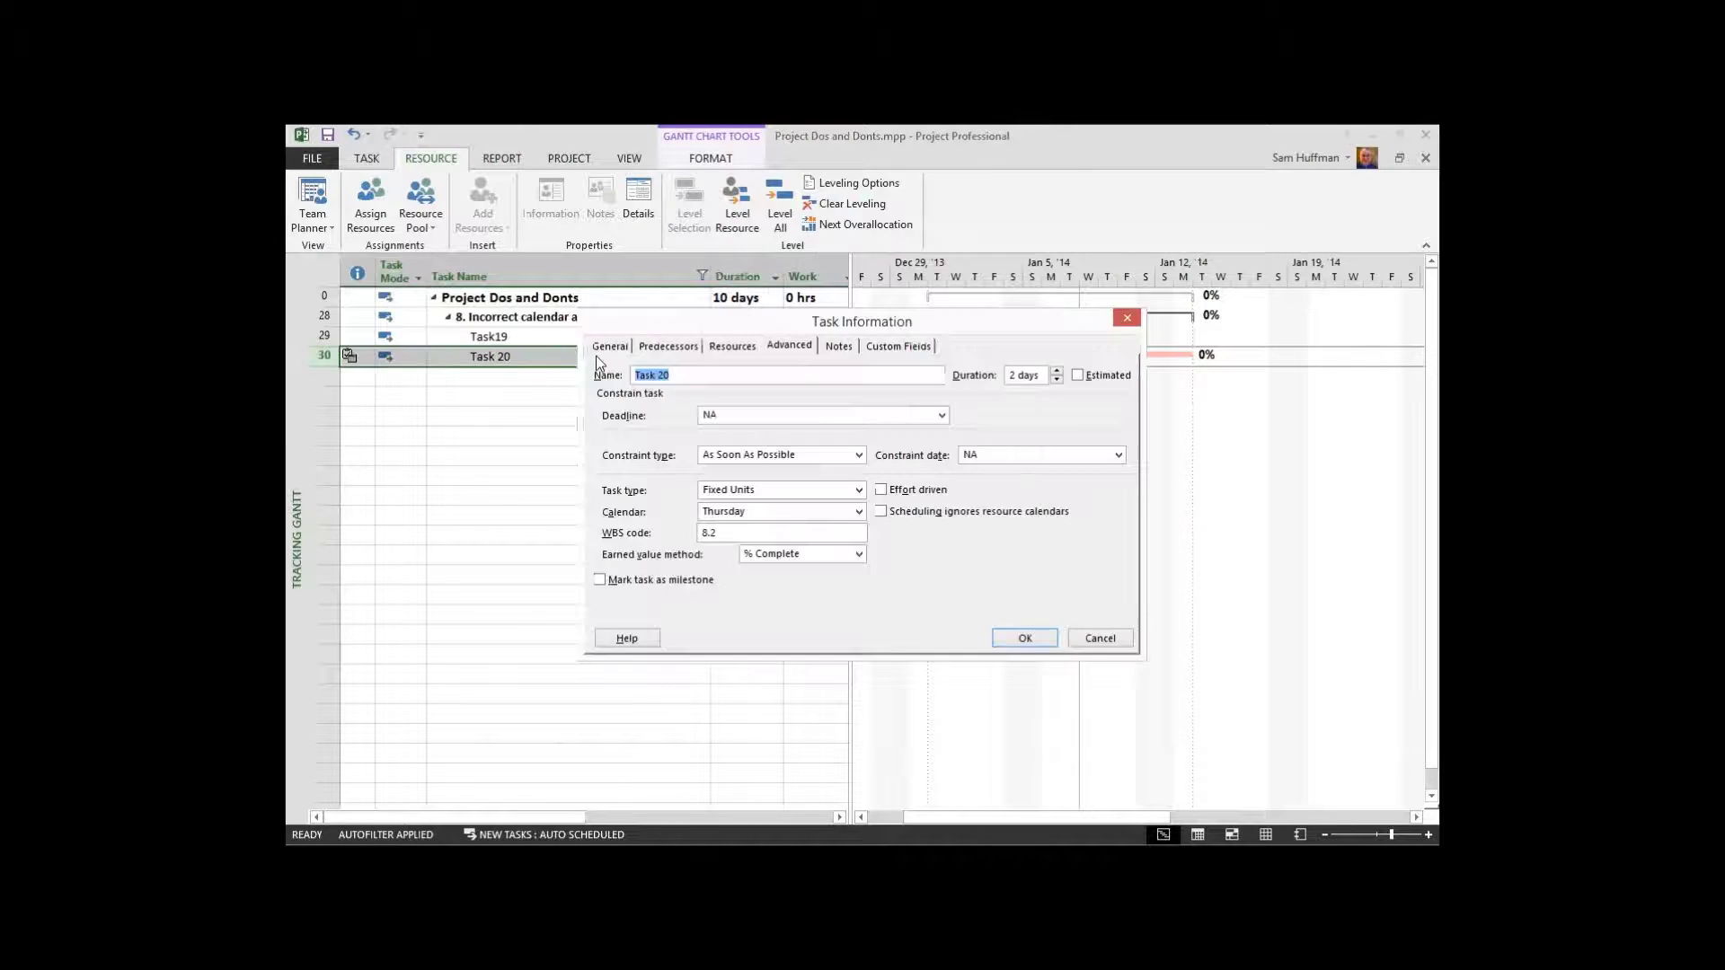
- Review Task 20's Advanced settings with the Thursday calendar, then cancel without changes
click(794, 347)
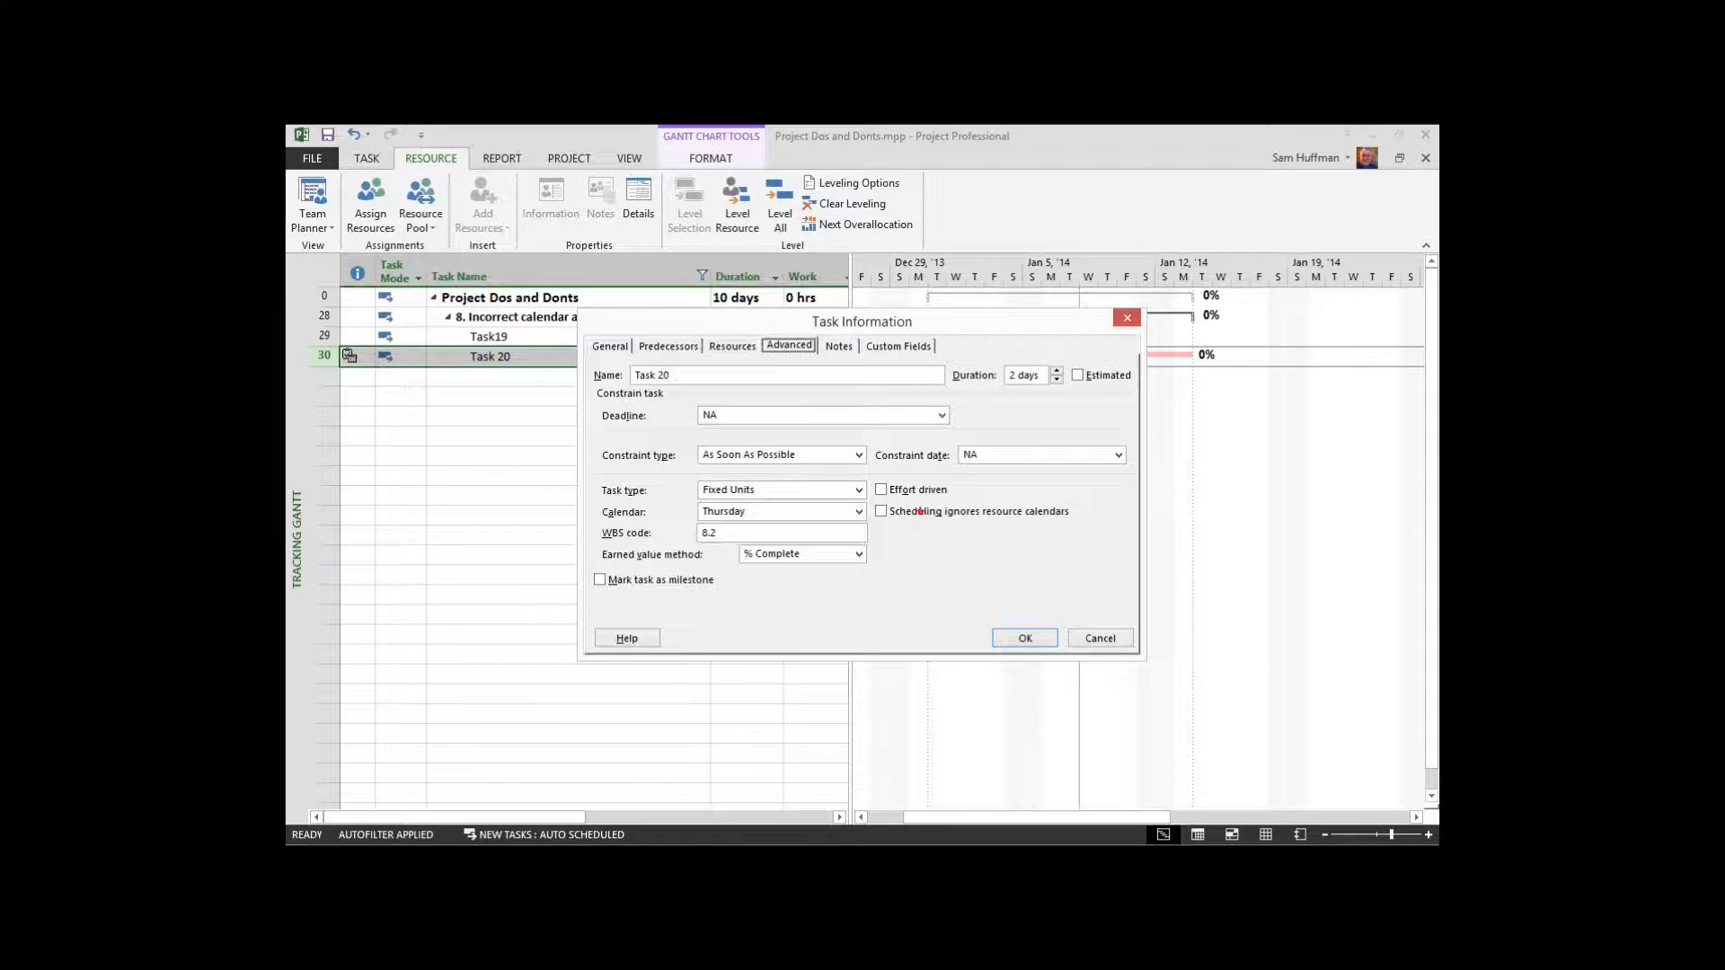
drag(873, 499, 1022, 500)
click(1099, 638)
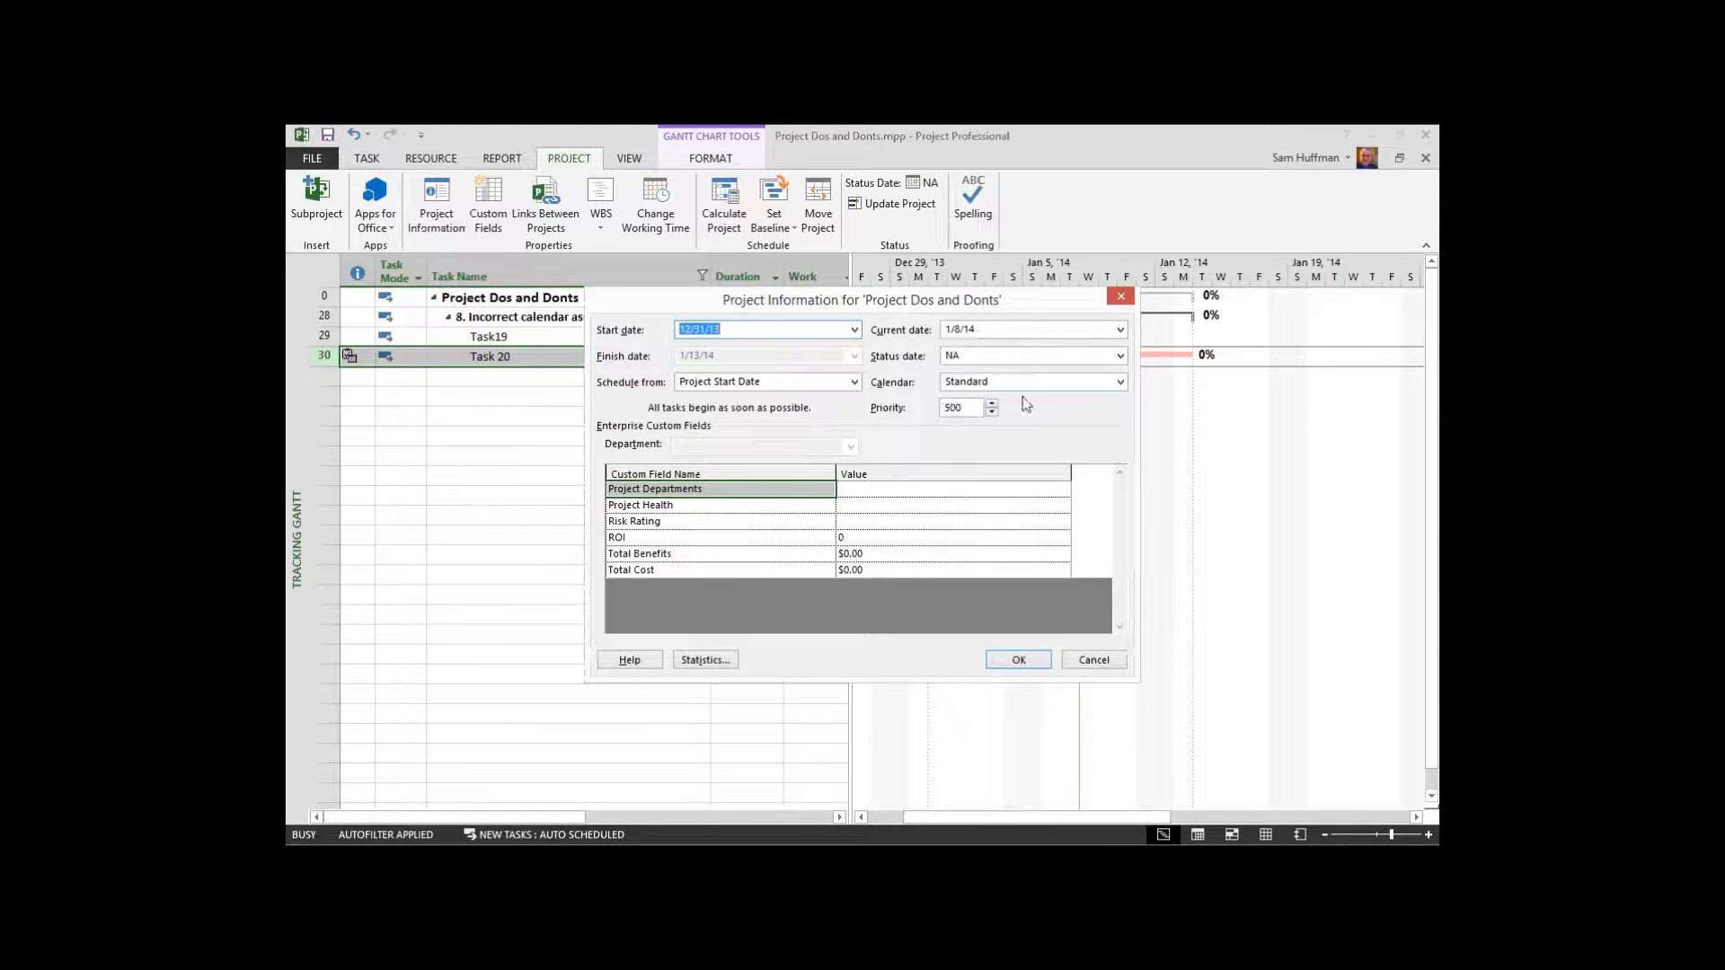
click(1099, 662)
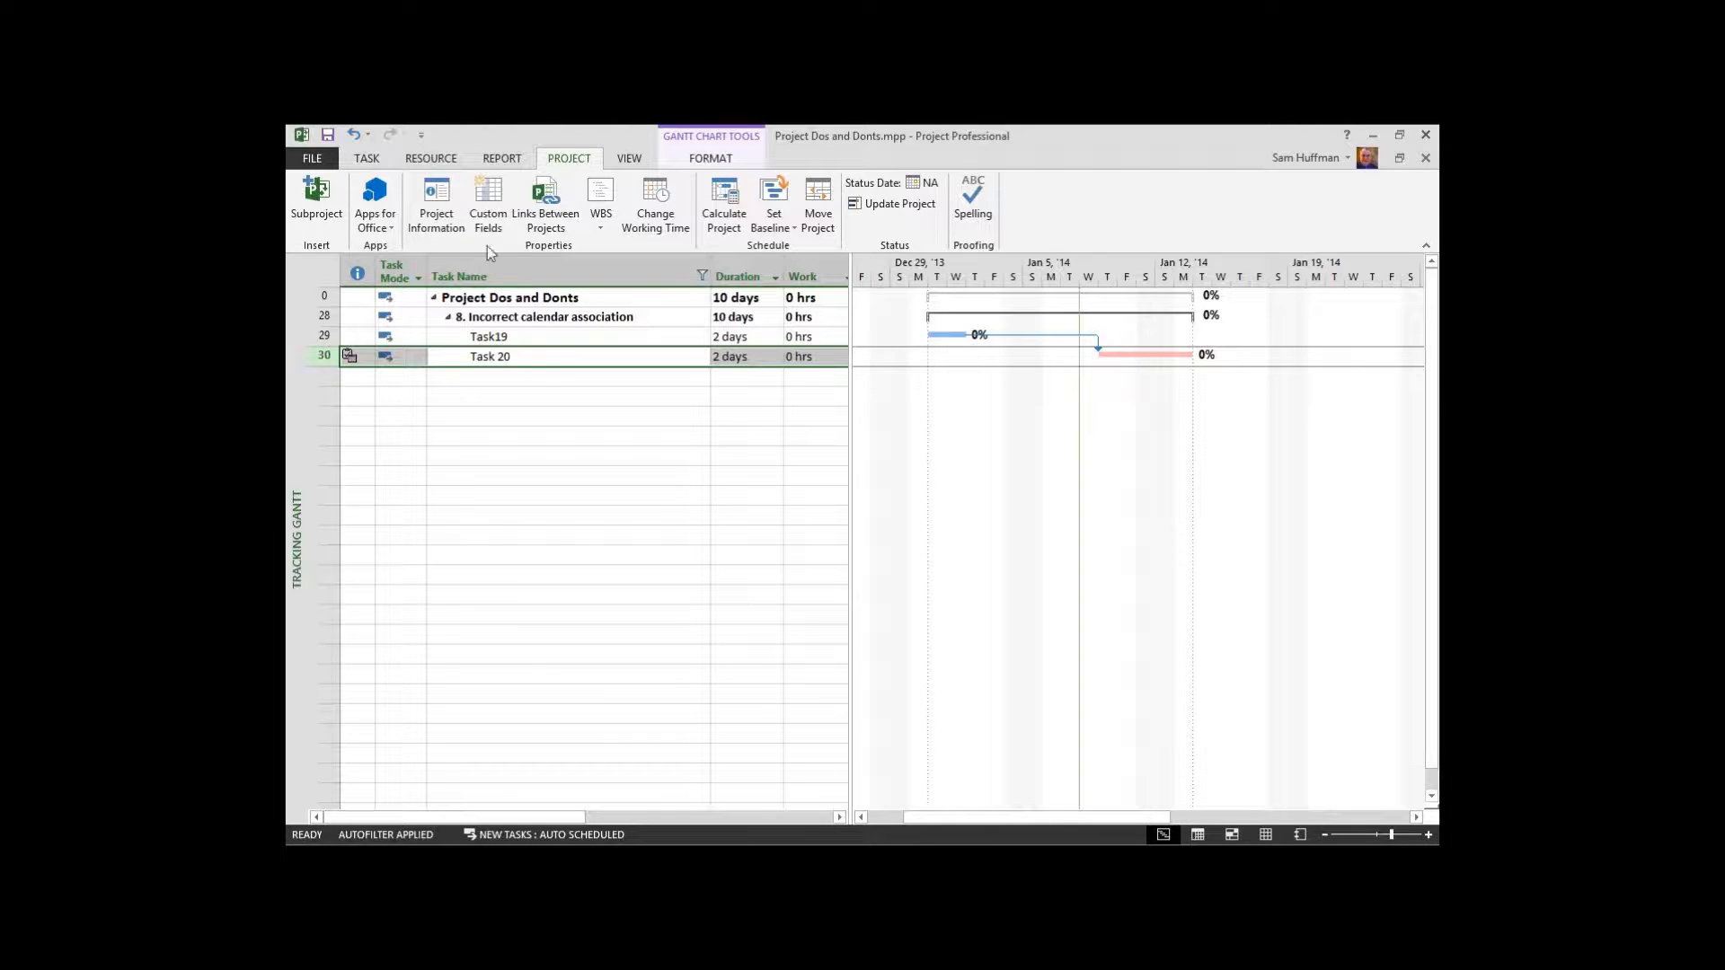
click(655, 205)
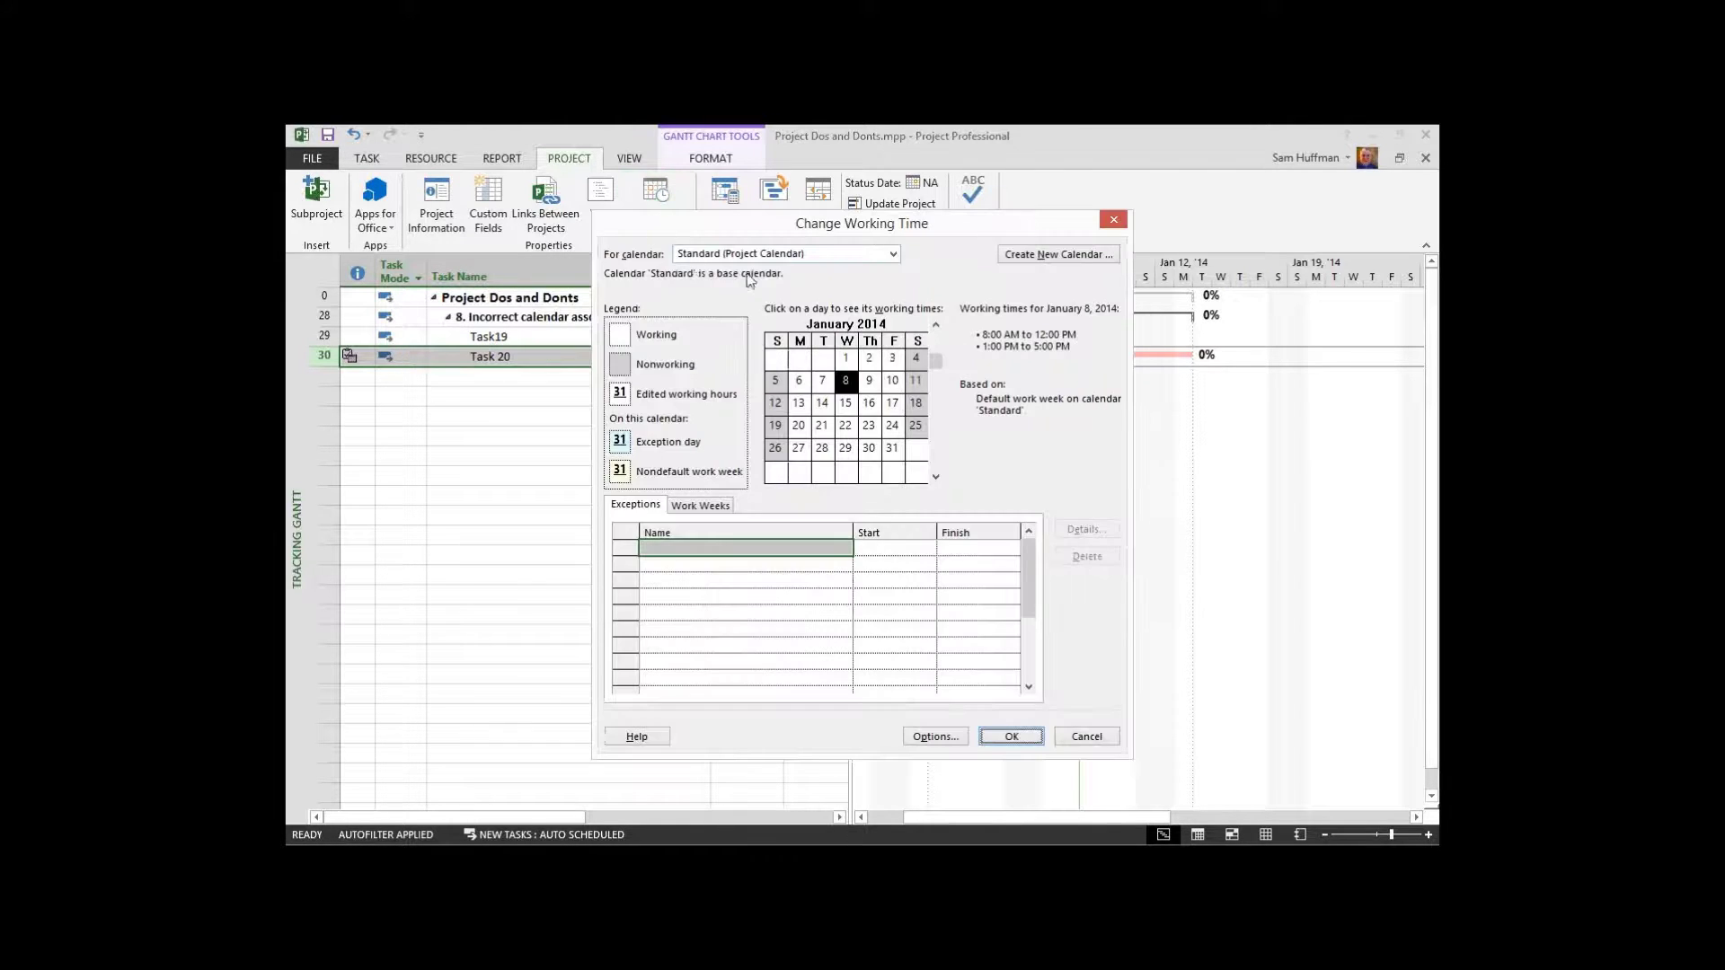
click(892, 255)
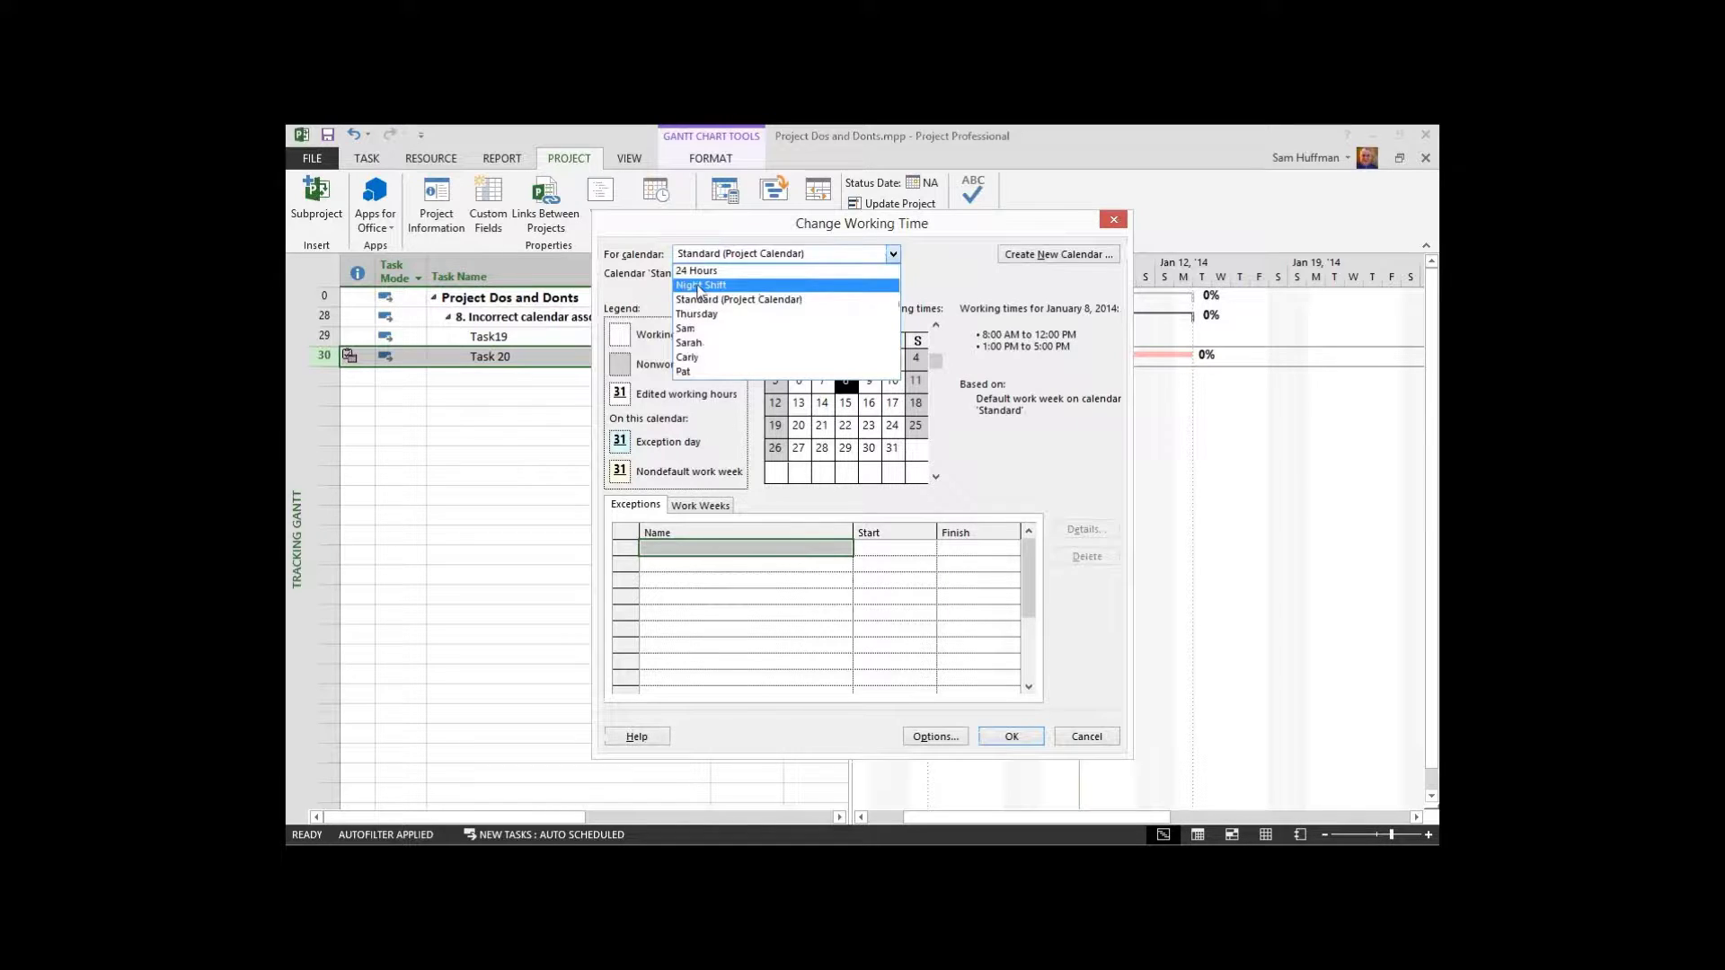
click(701, 286)
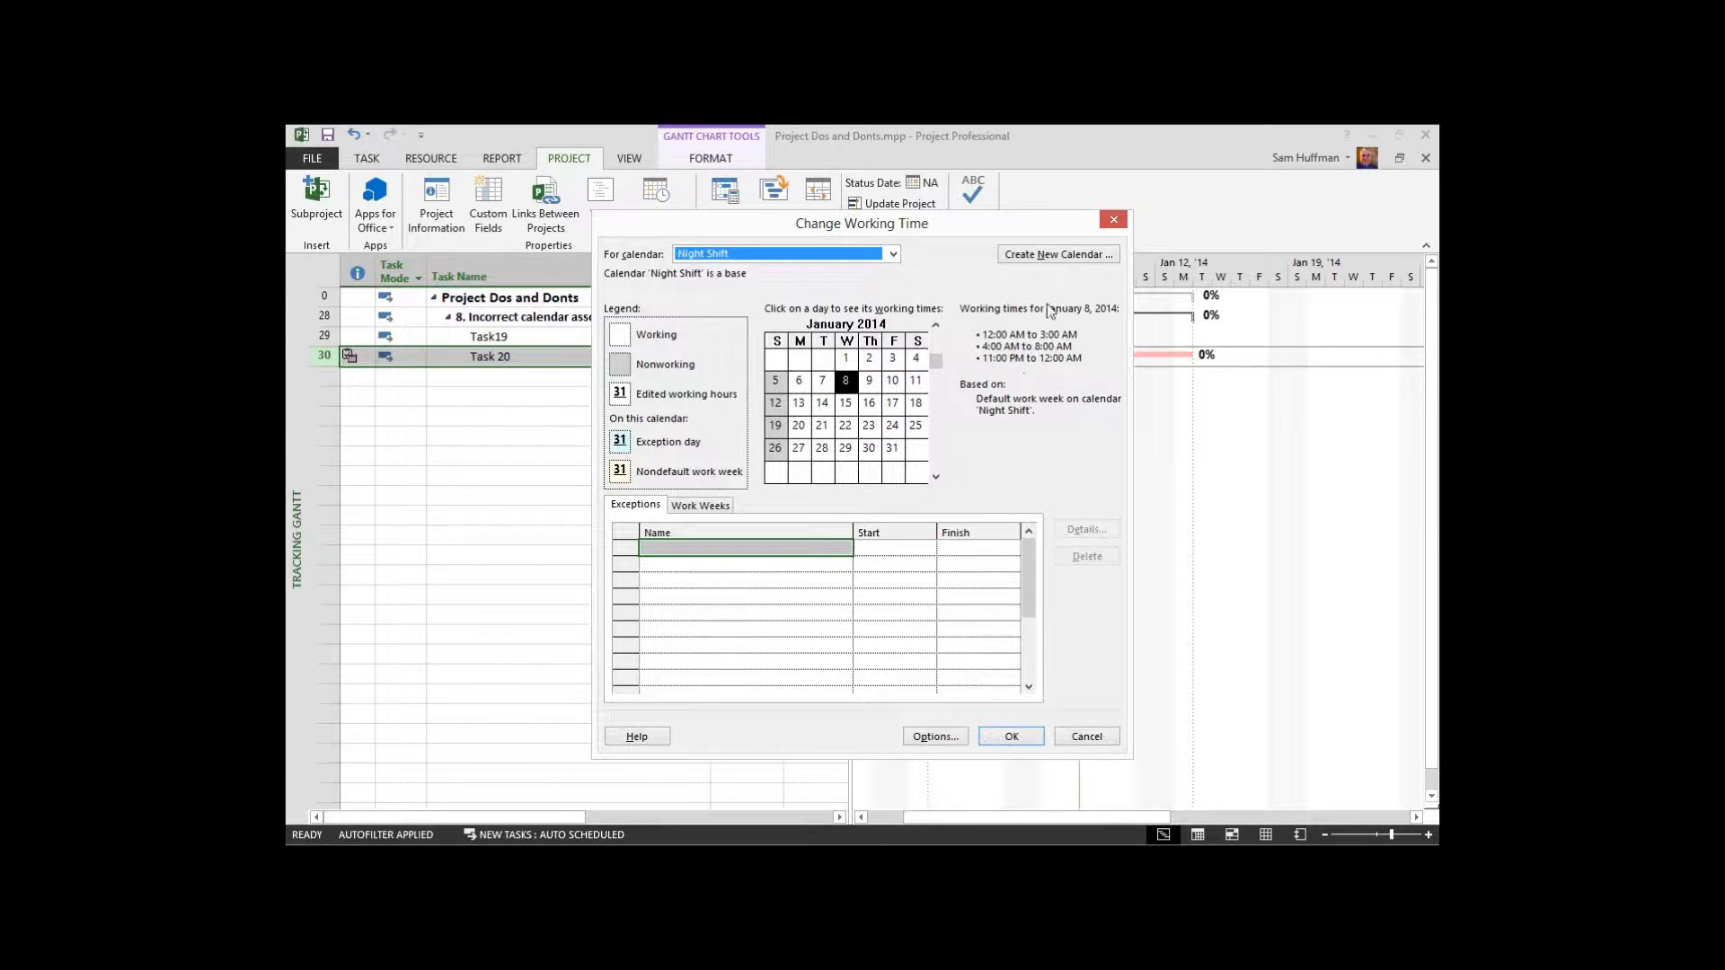
click(892, 253)
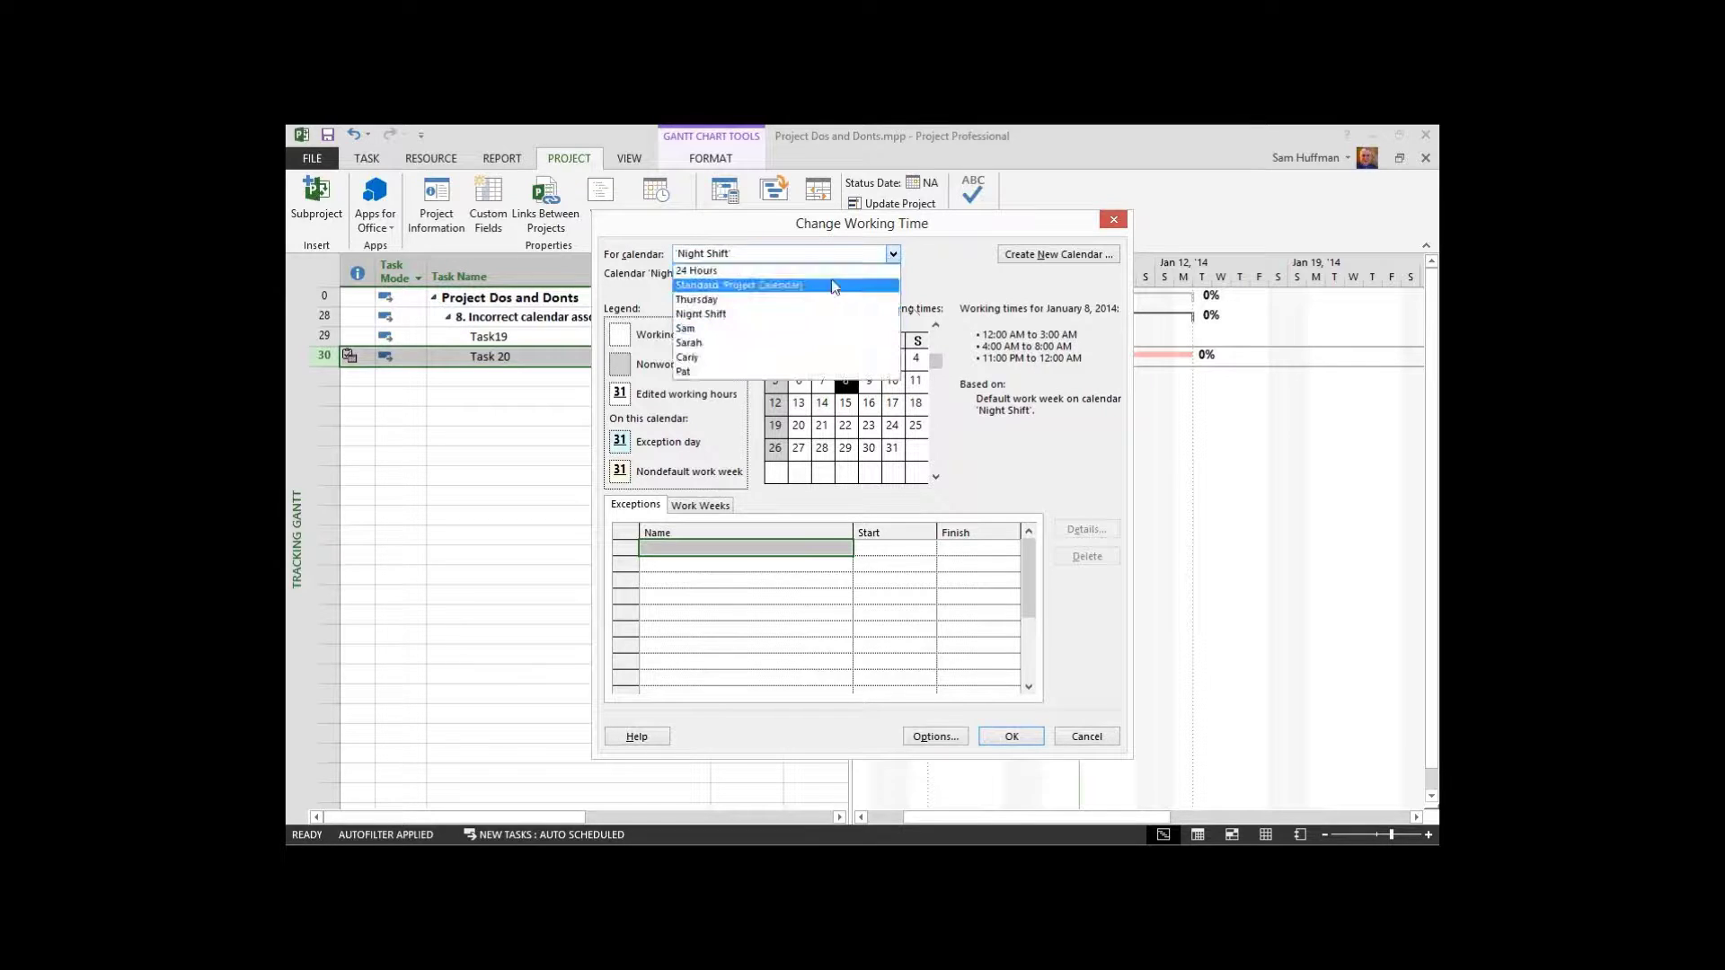
click(755, 270)
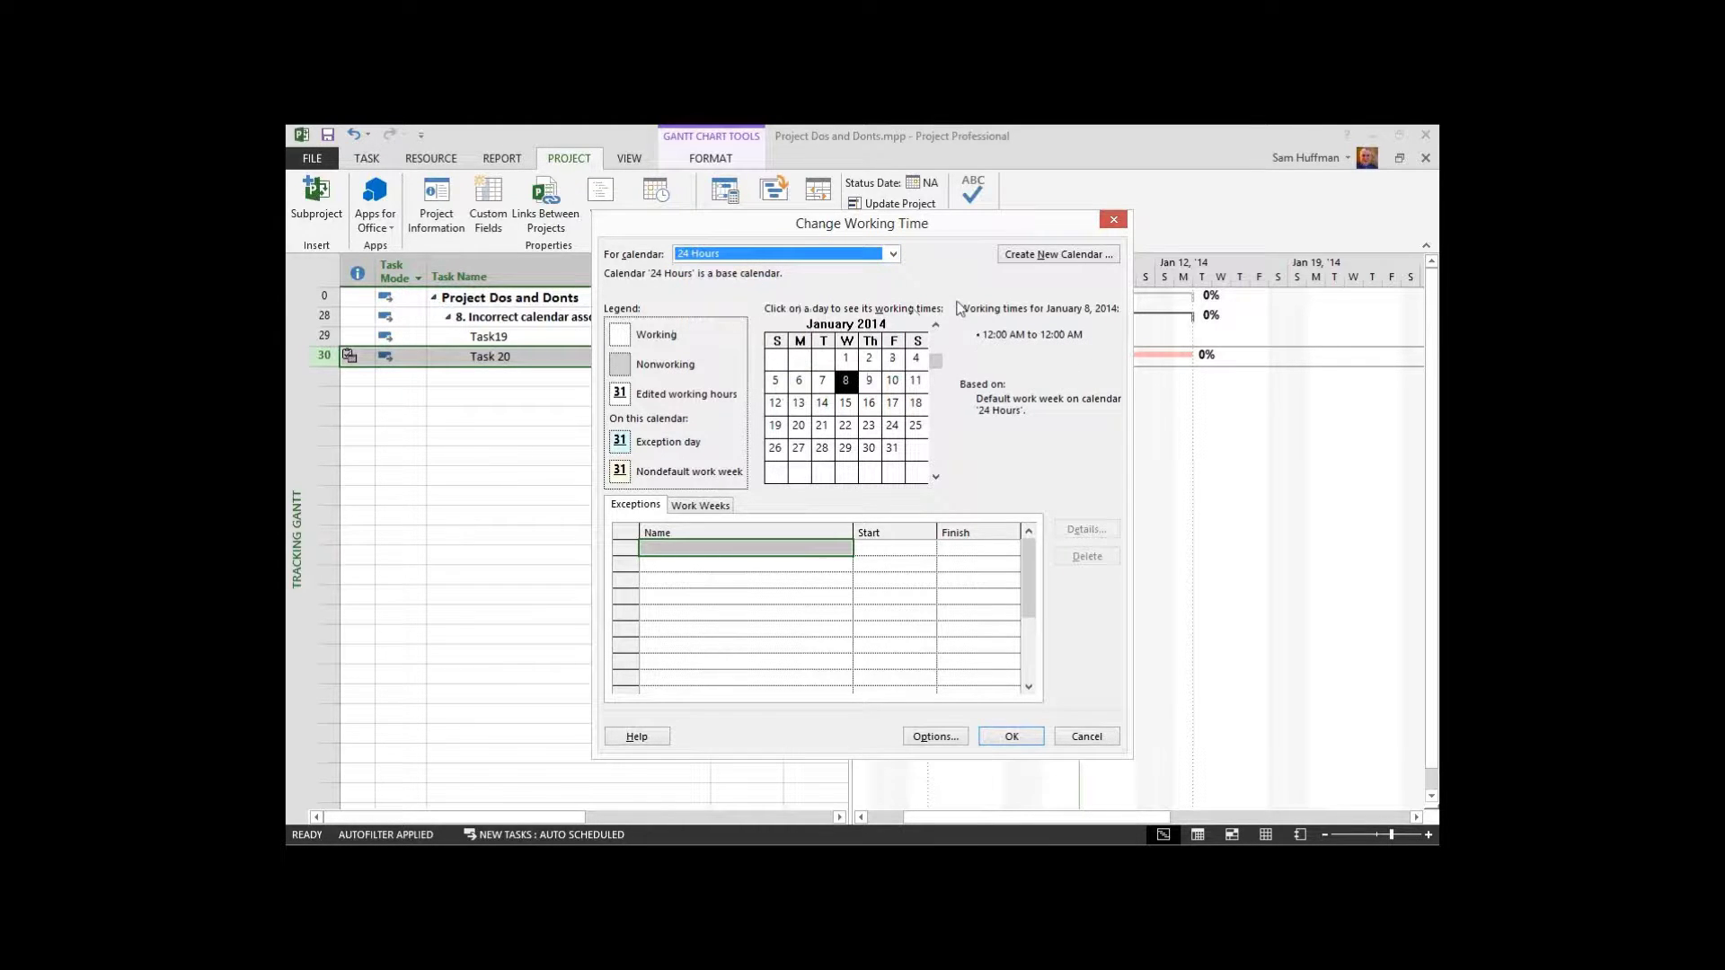
click(894, 254)
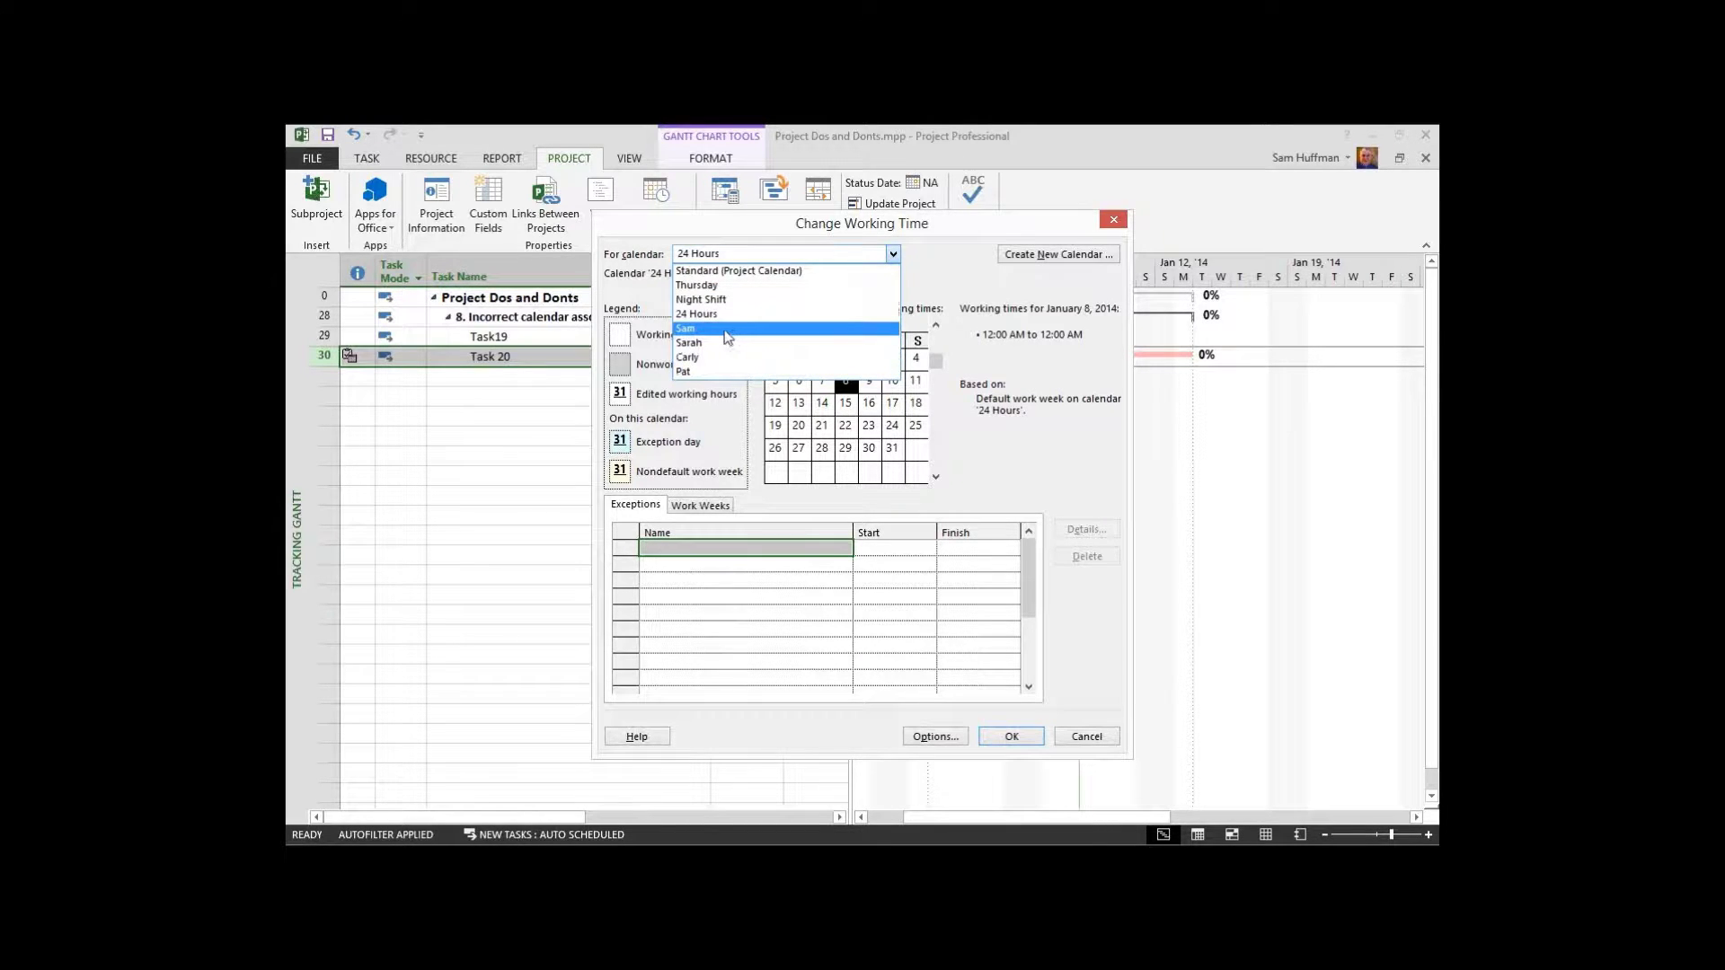
click(961, 262)
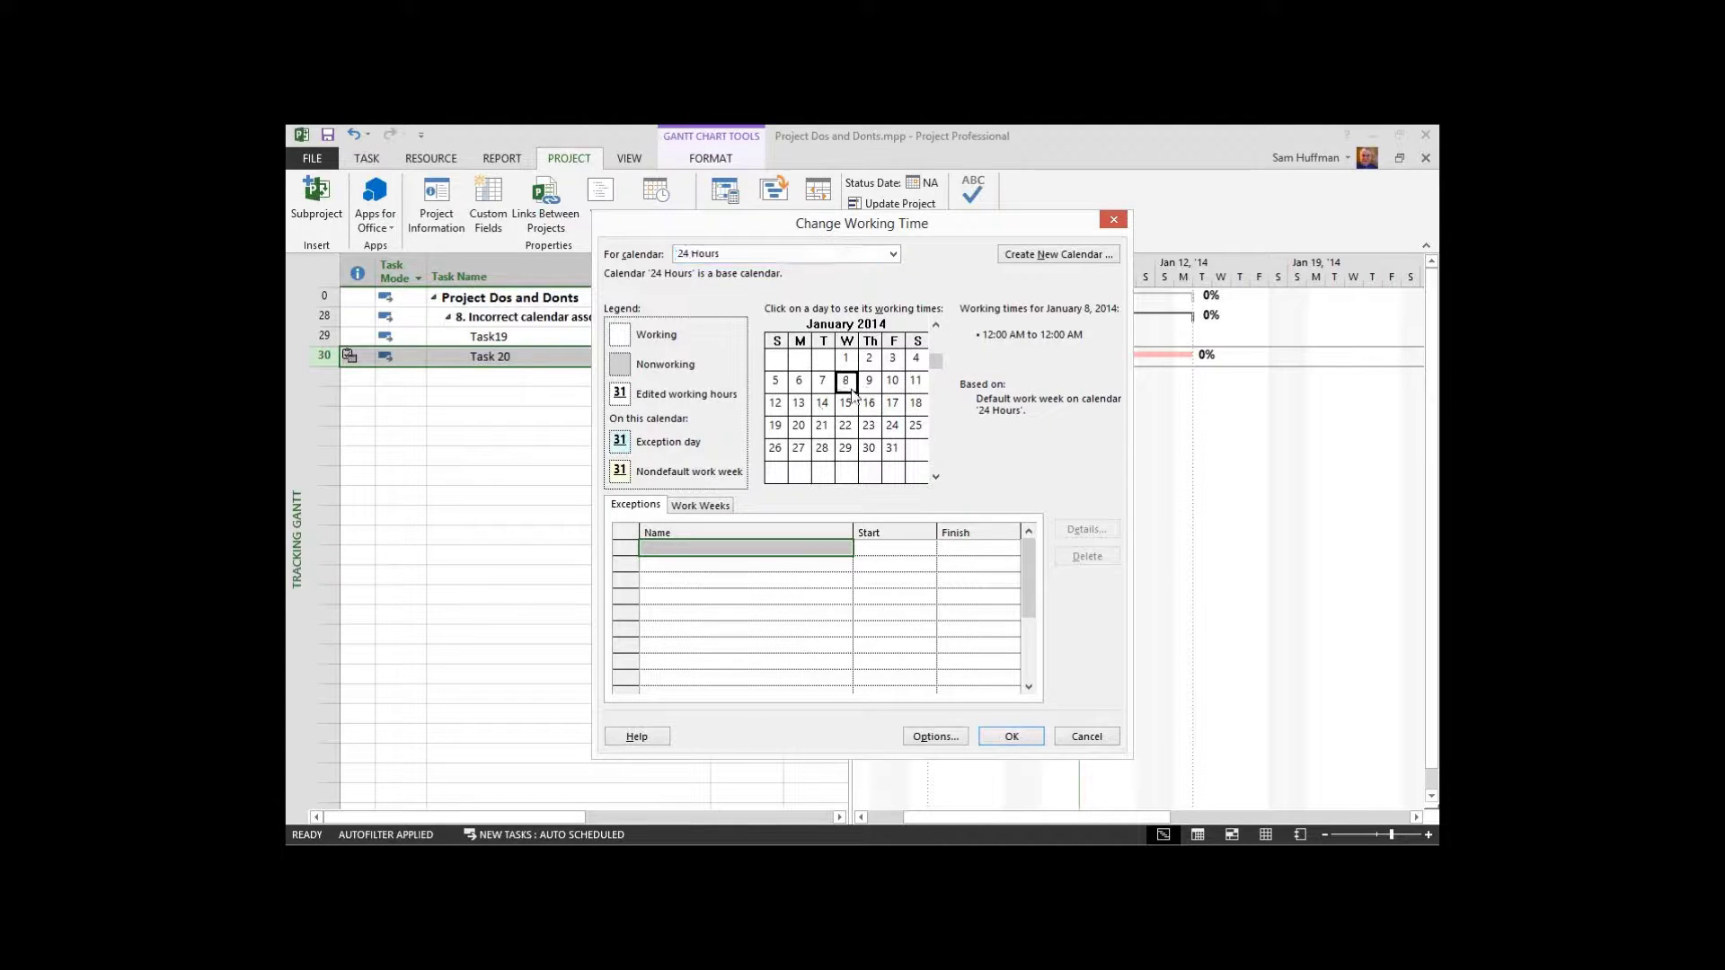
click(795, 553)
click(917, 358)
click(919, 404)
click(777, 404)
click(894, 255)
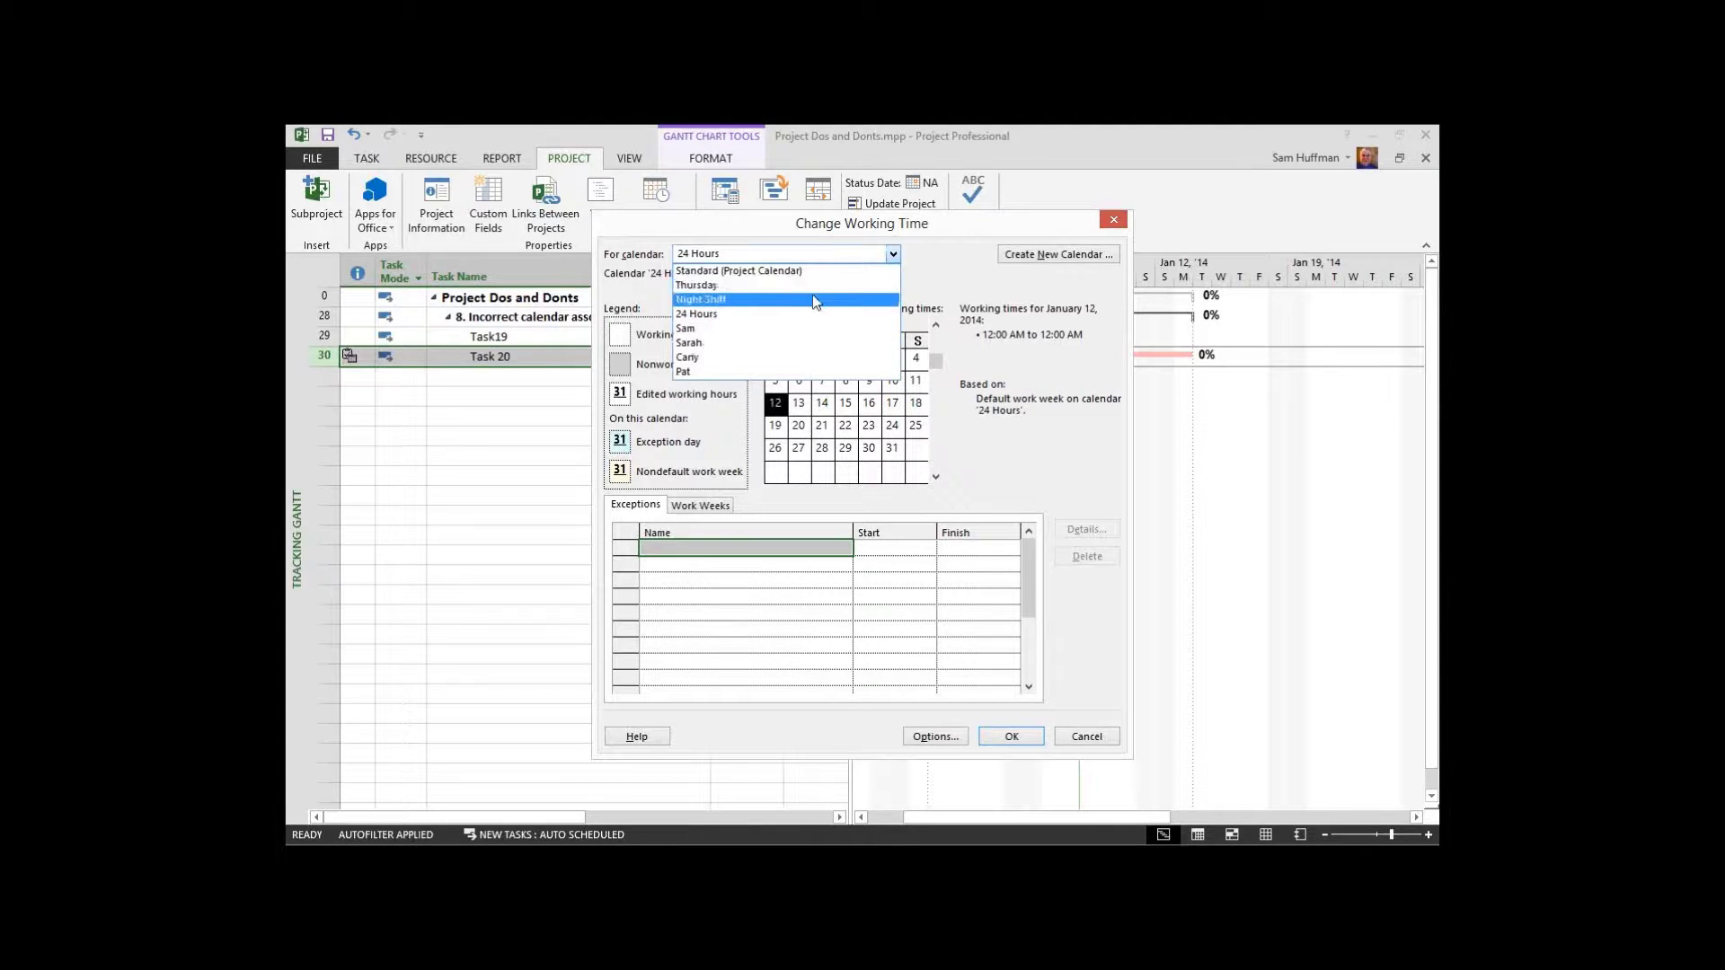
click(755, 270)
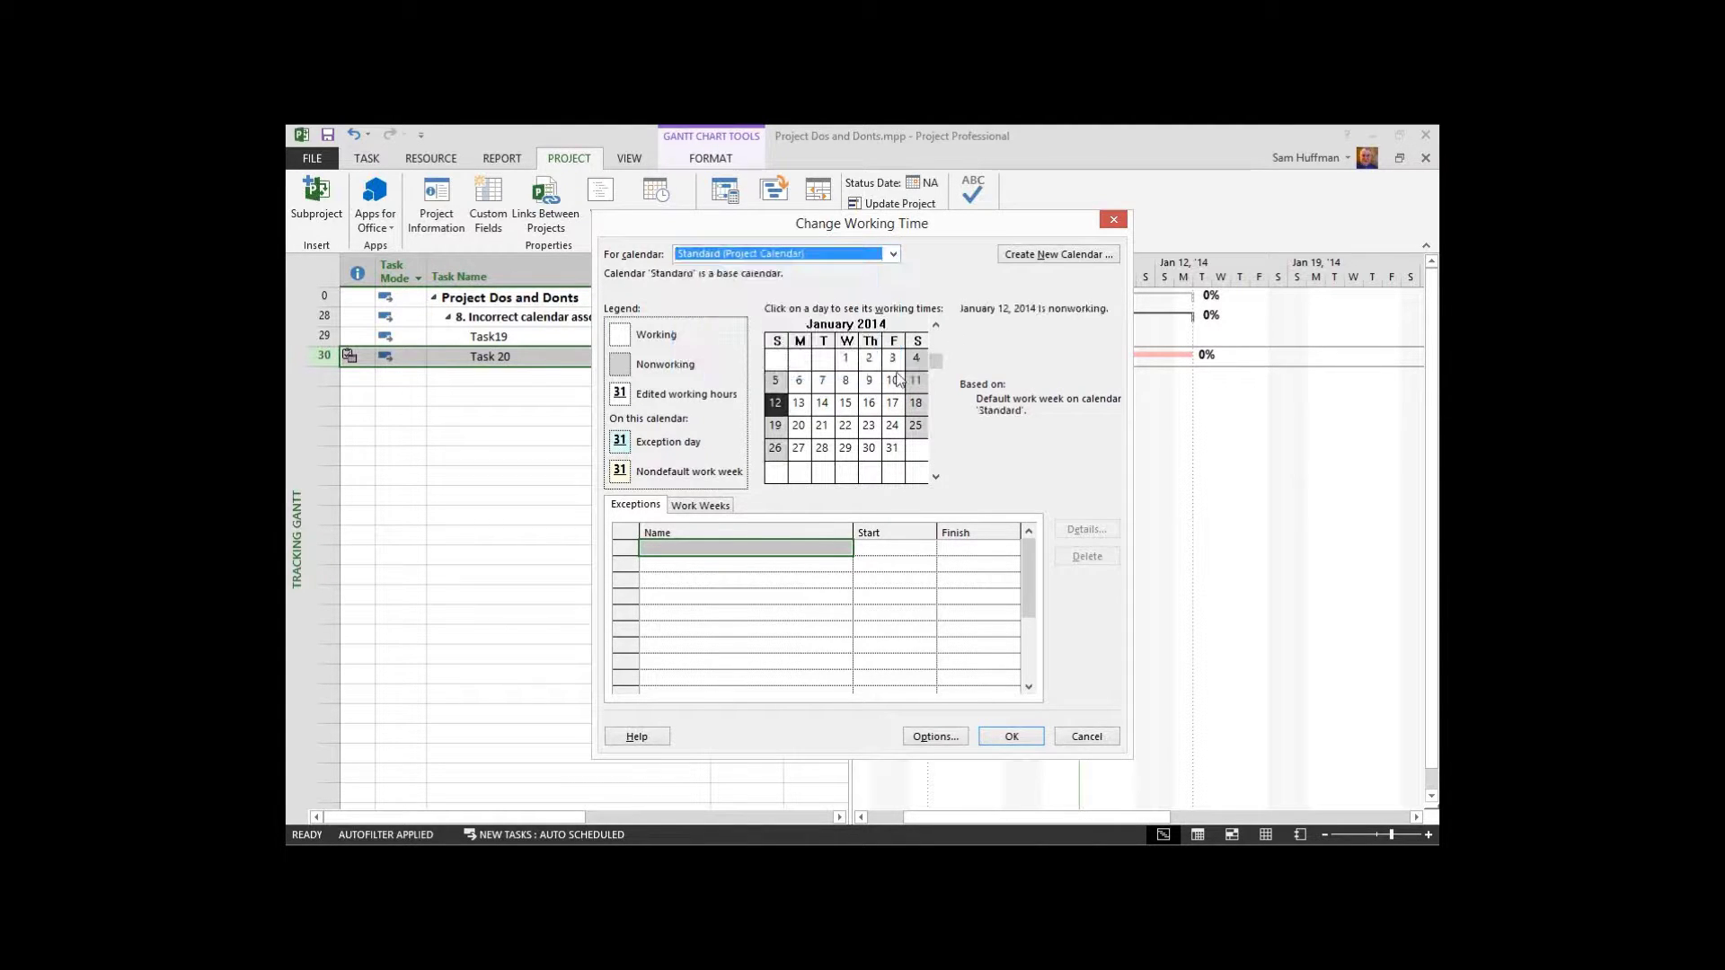
click(917, 359)
click(916, 381)
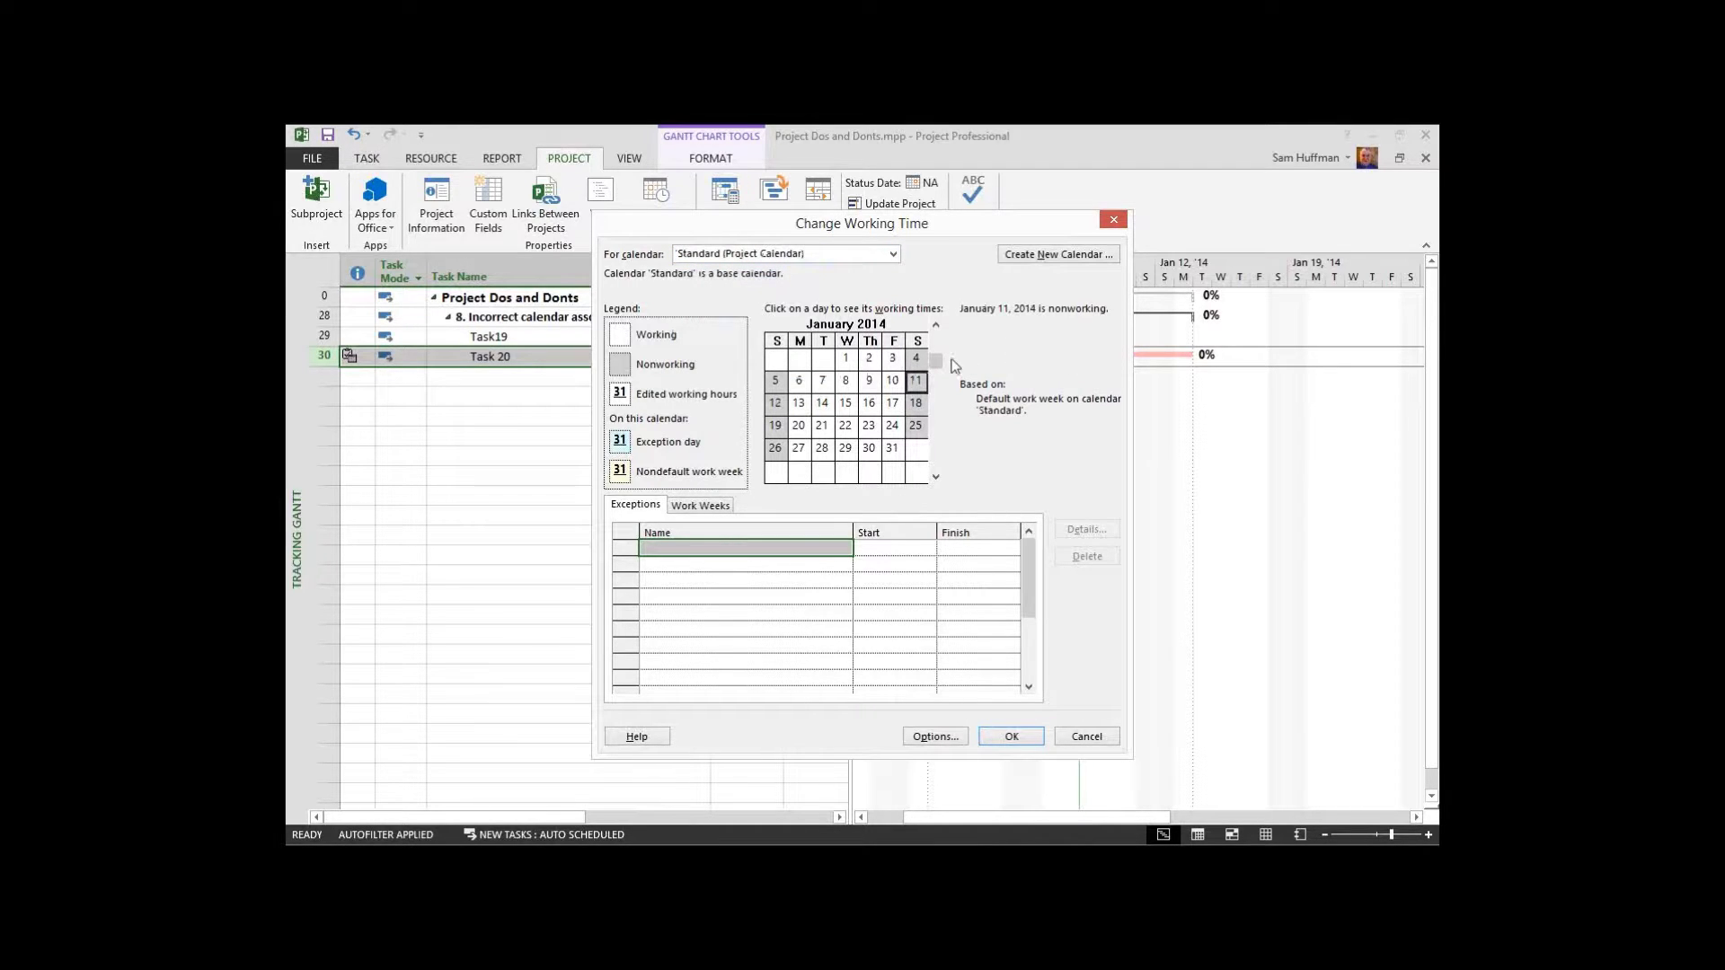
click(893, 382)
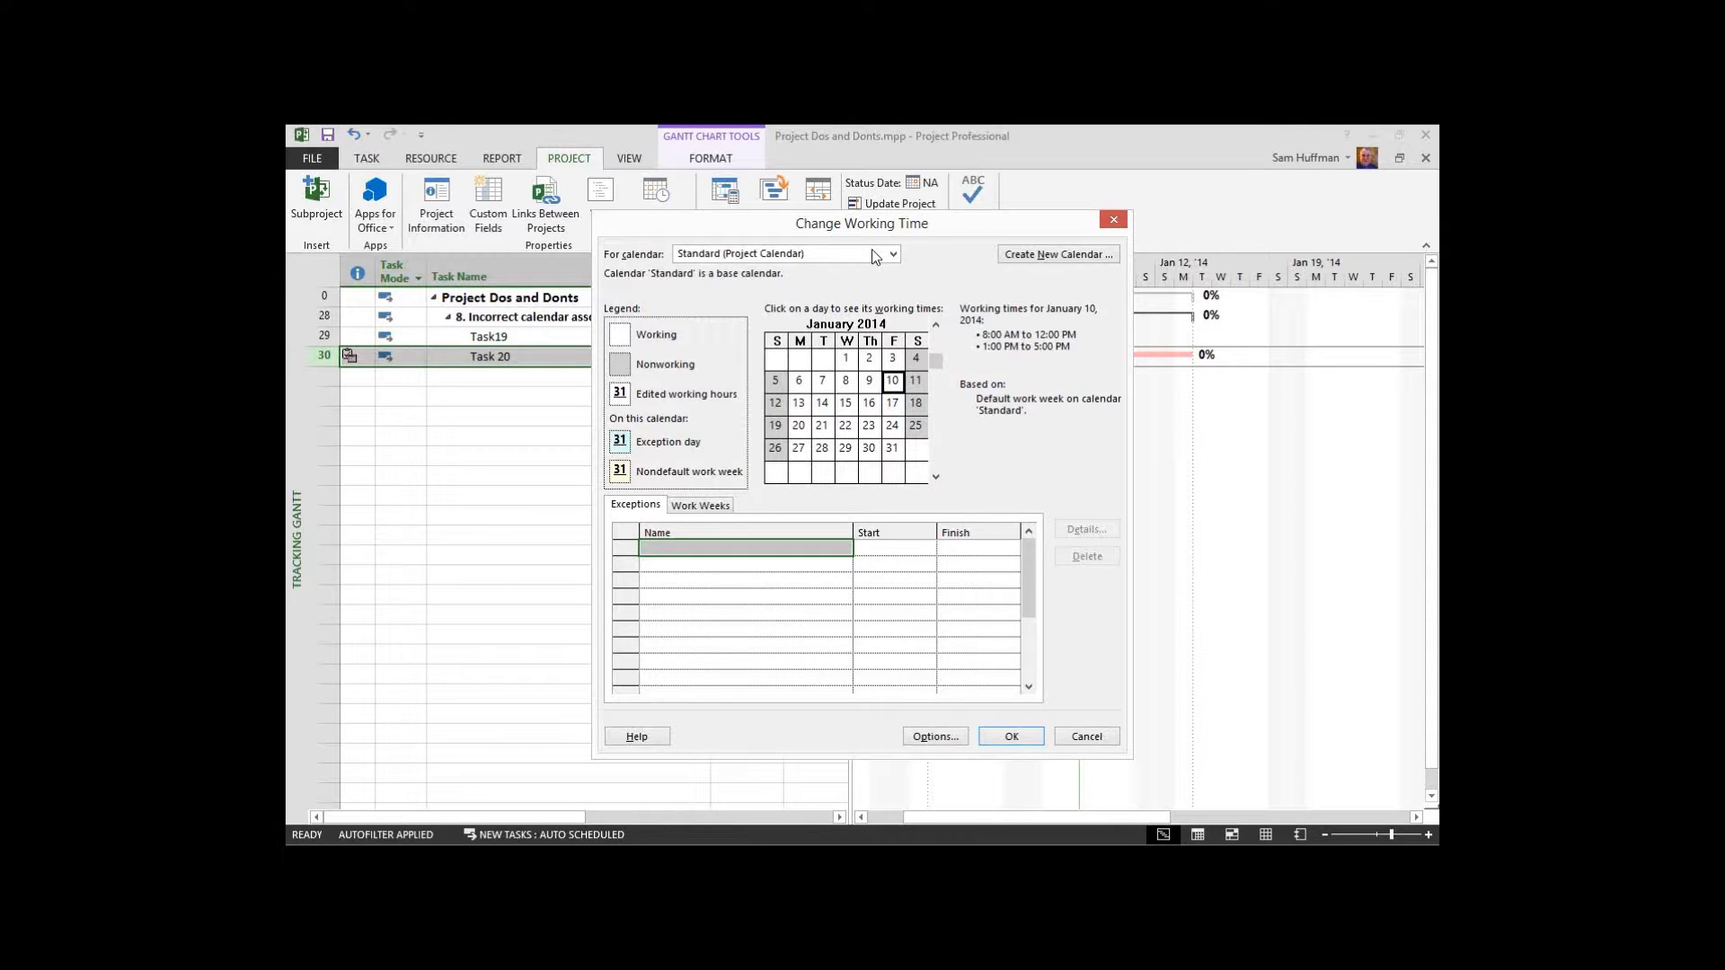
click(1086, 736)
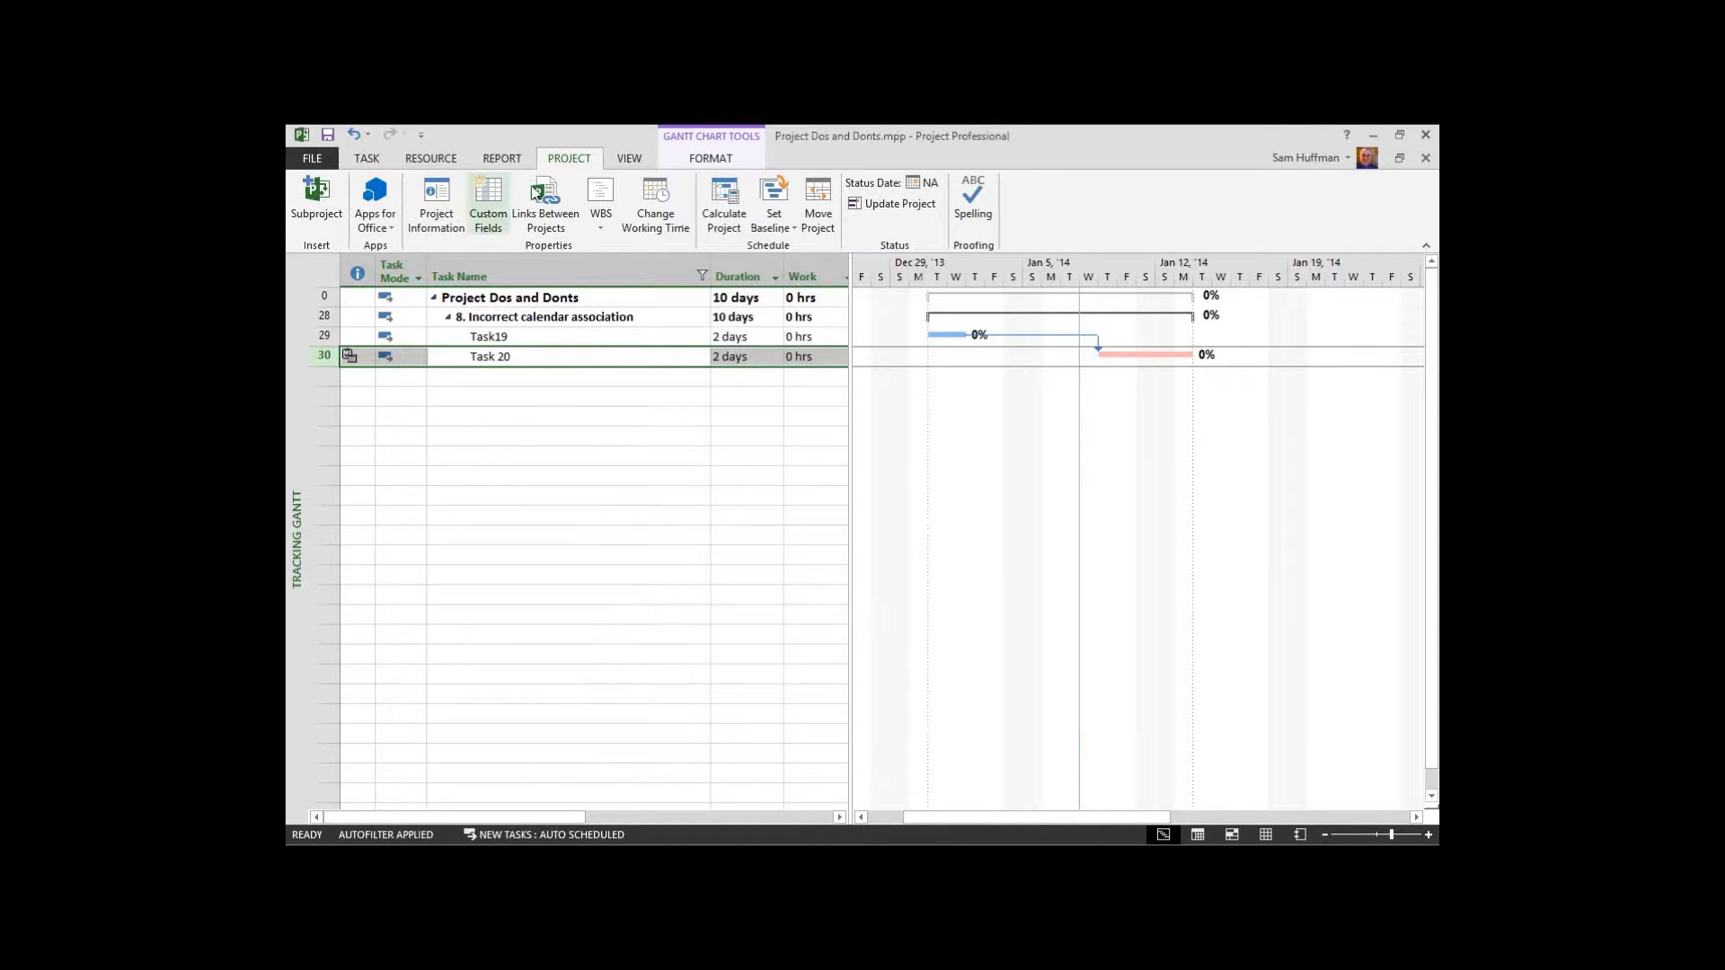
click(629, 158)
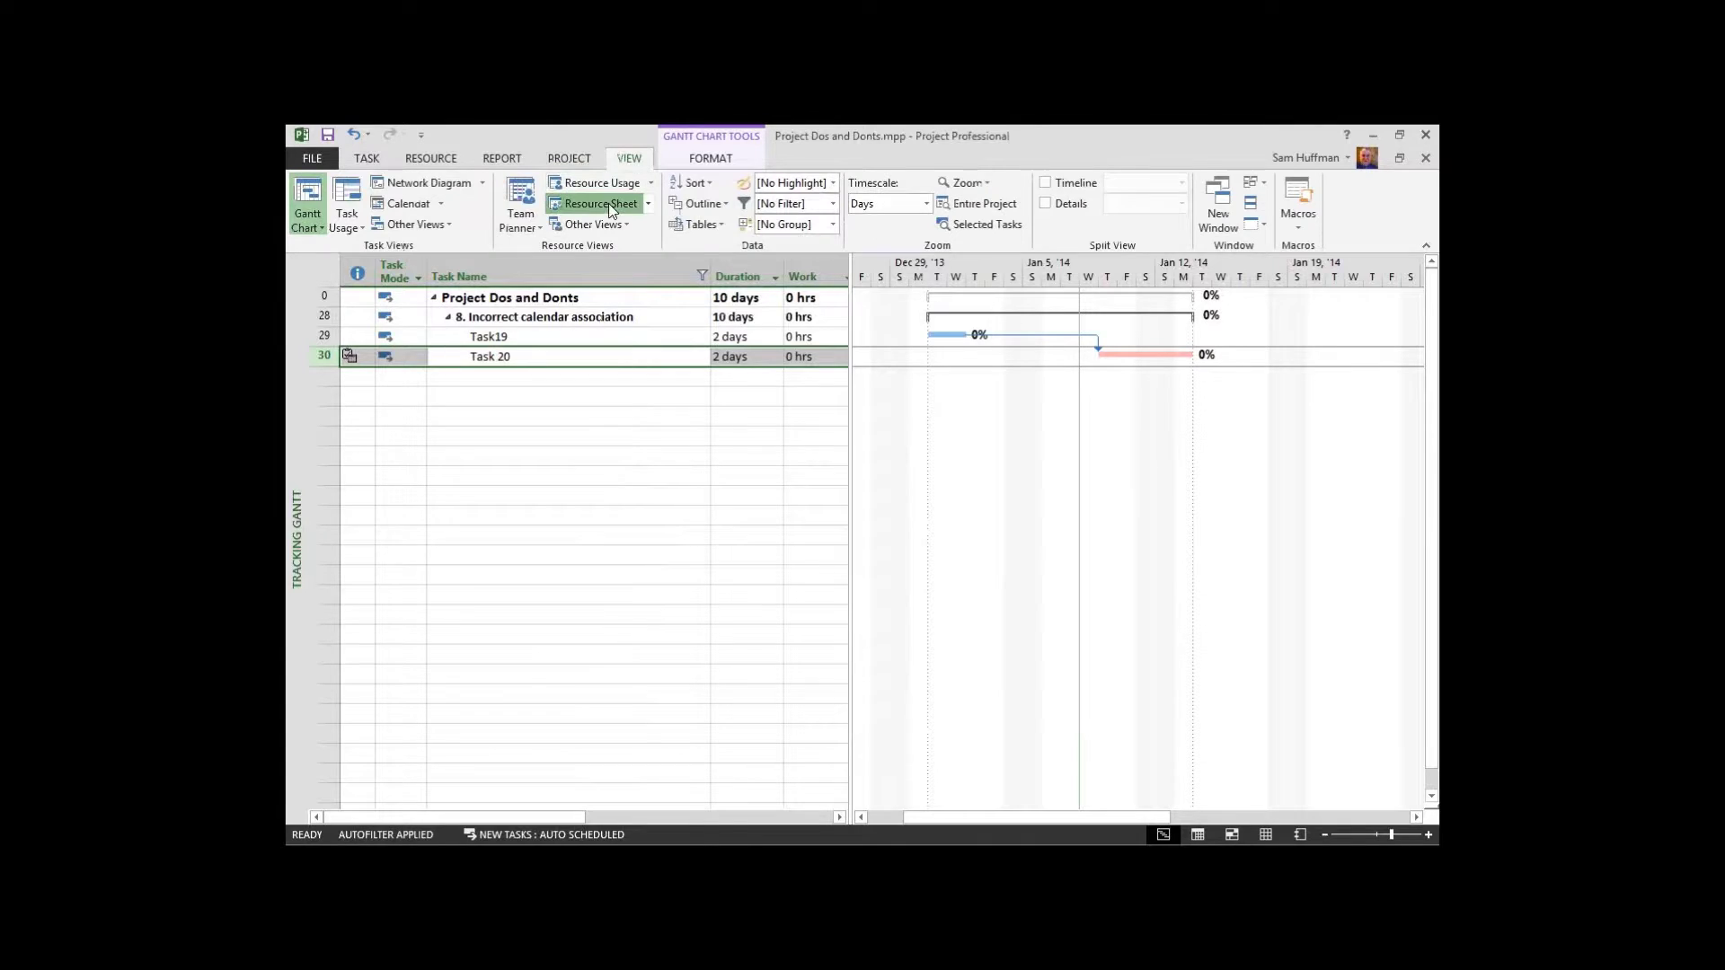
click(600, 203)
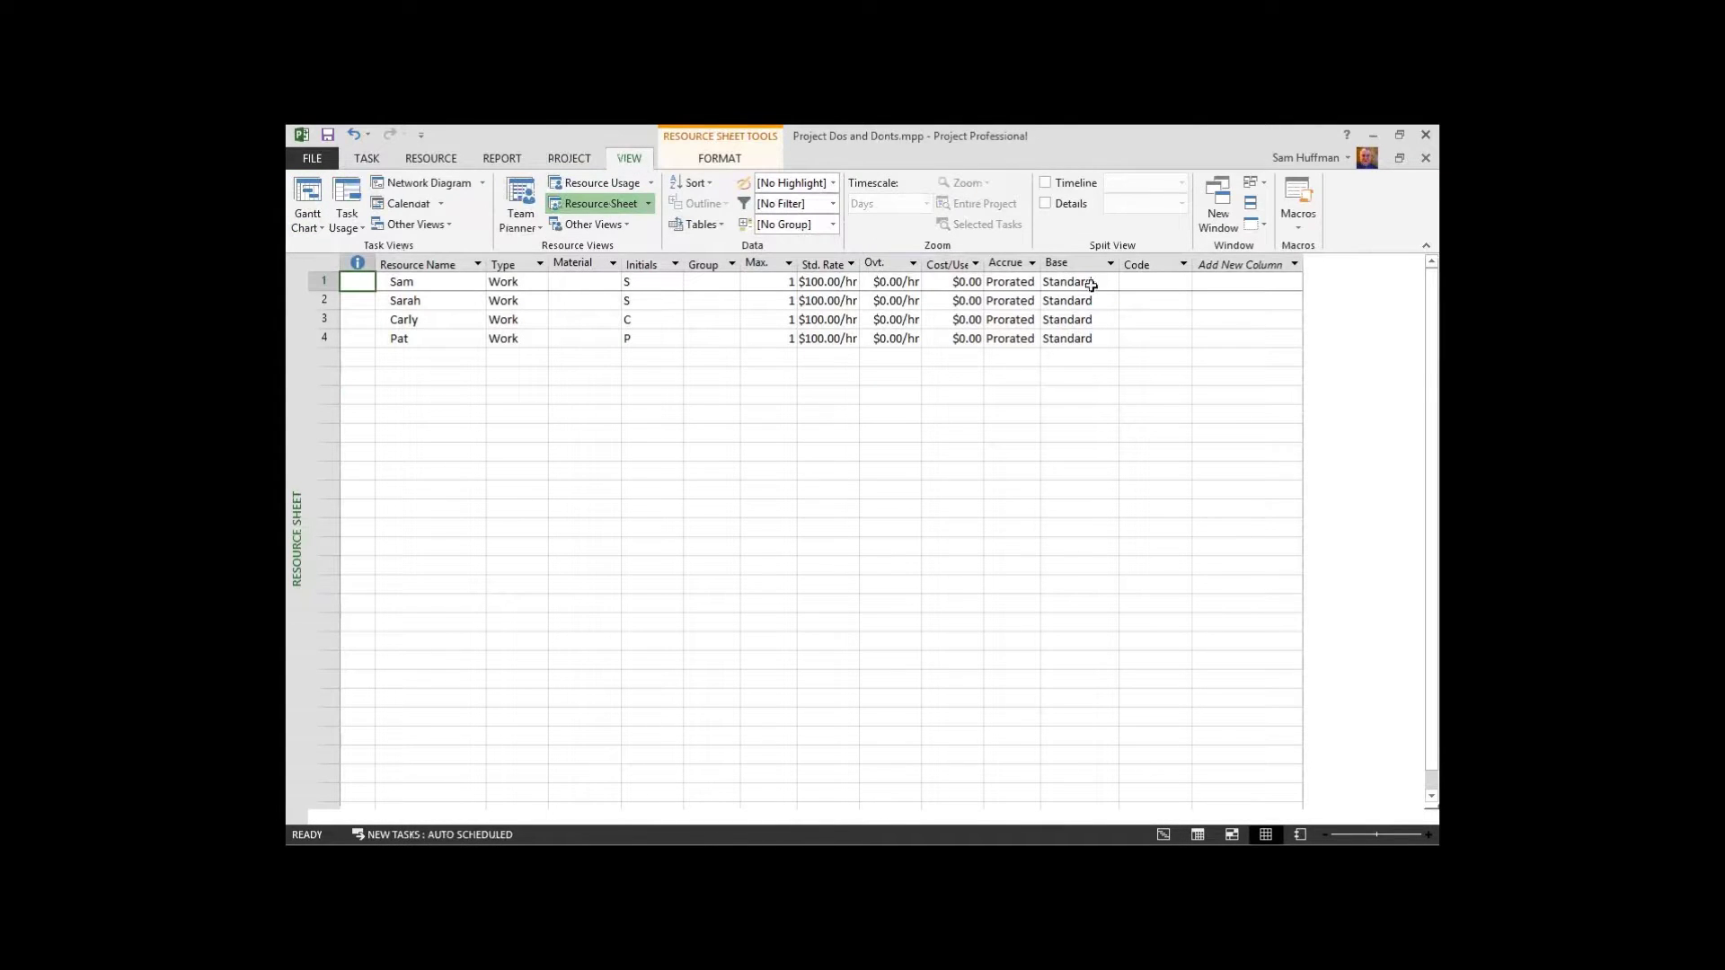
click(1080, 282)
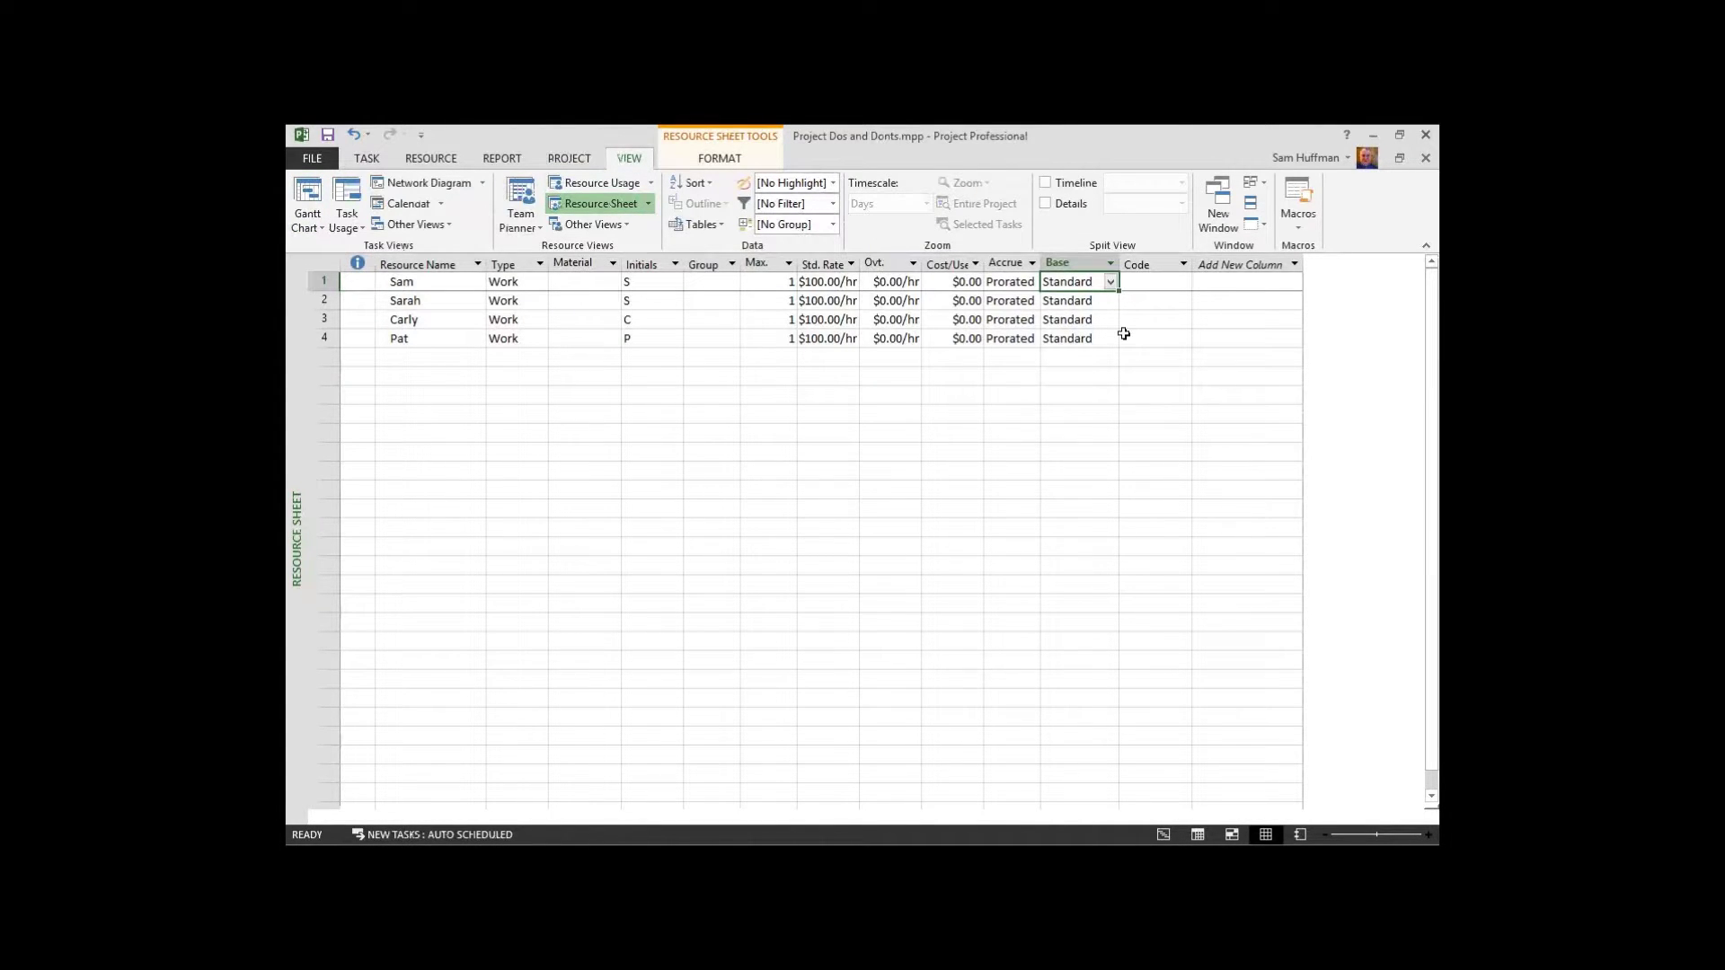
click(1111, 284)
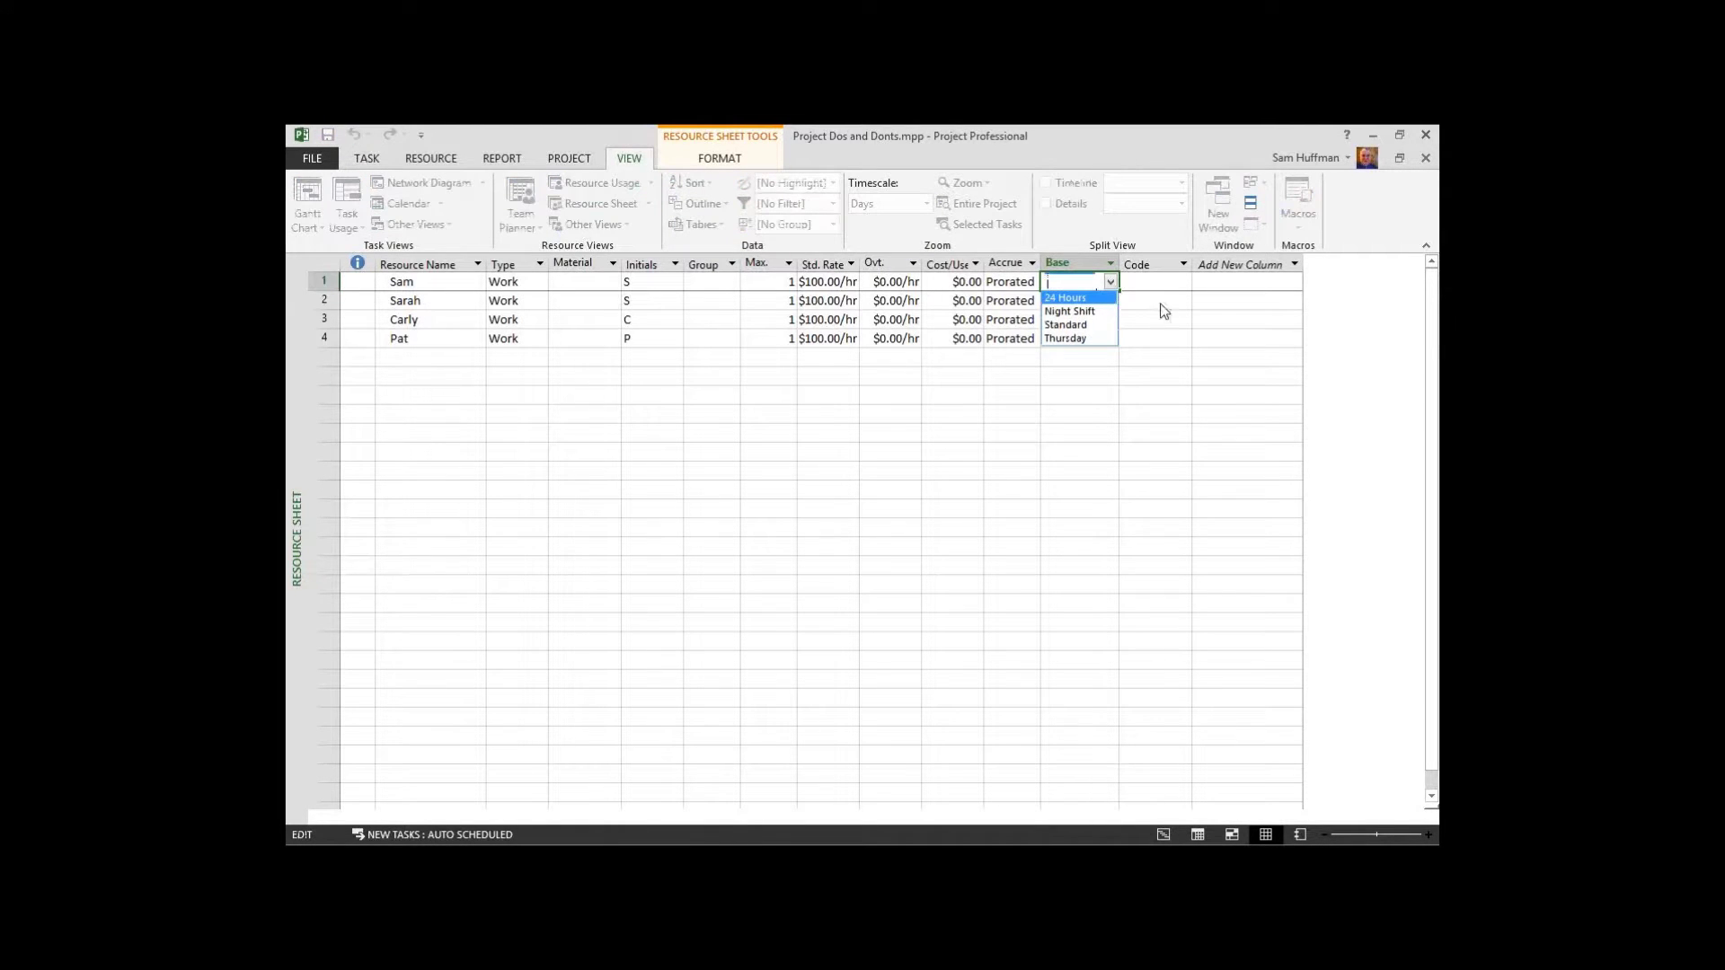
click(1109, 297)
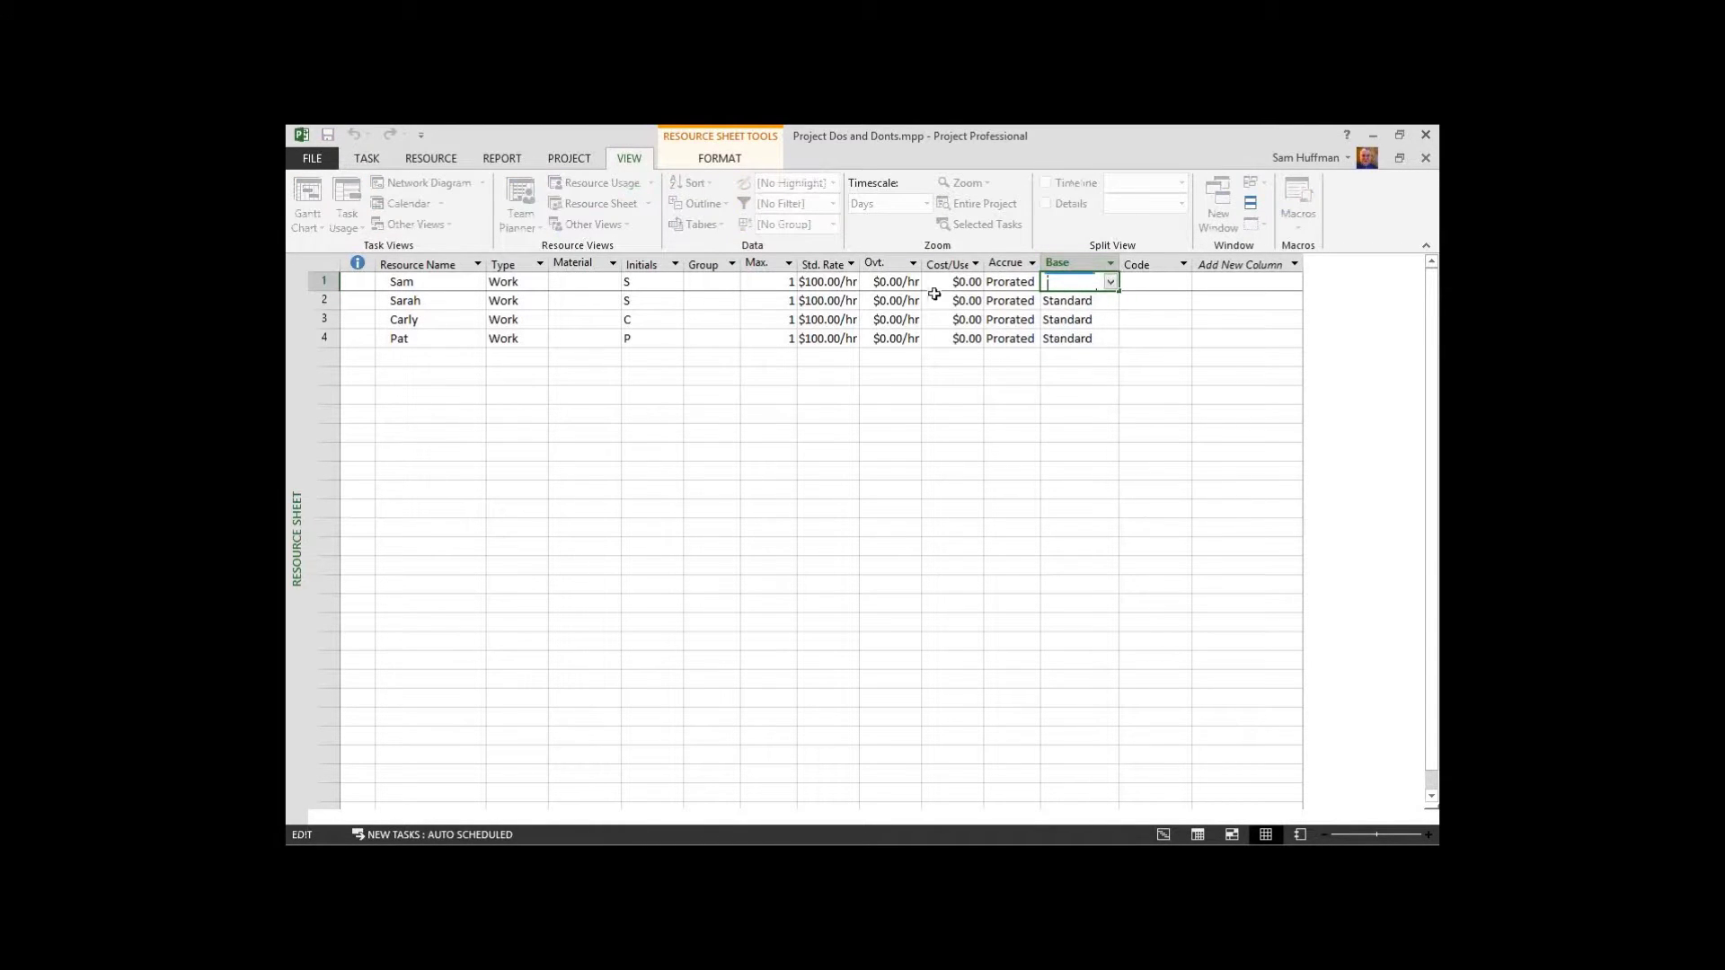
key(Escape)
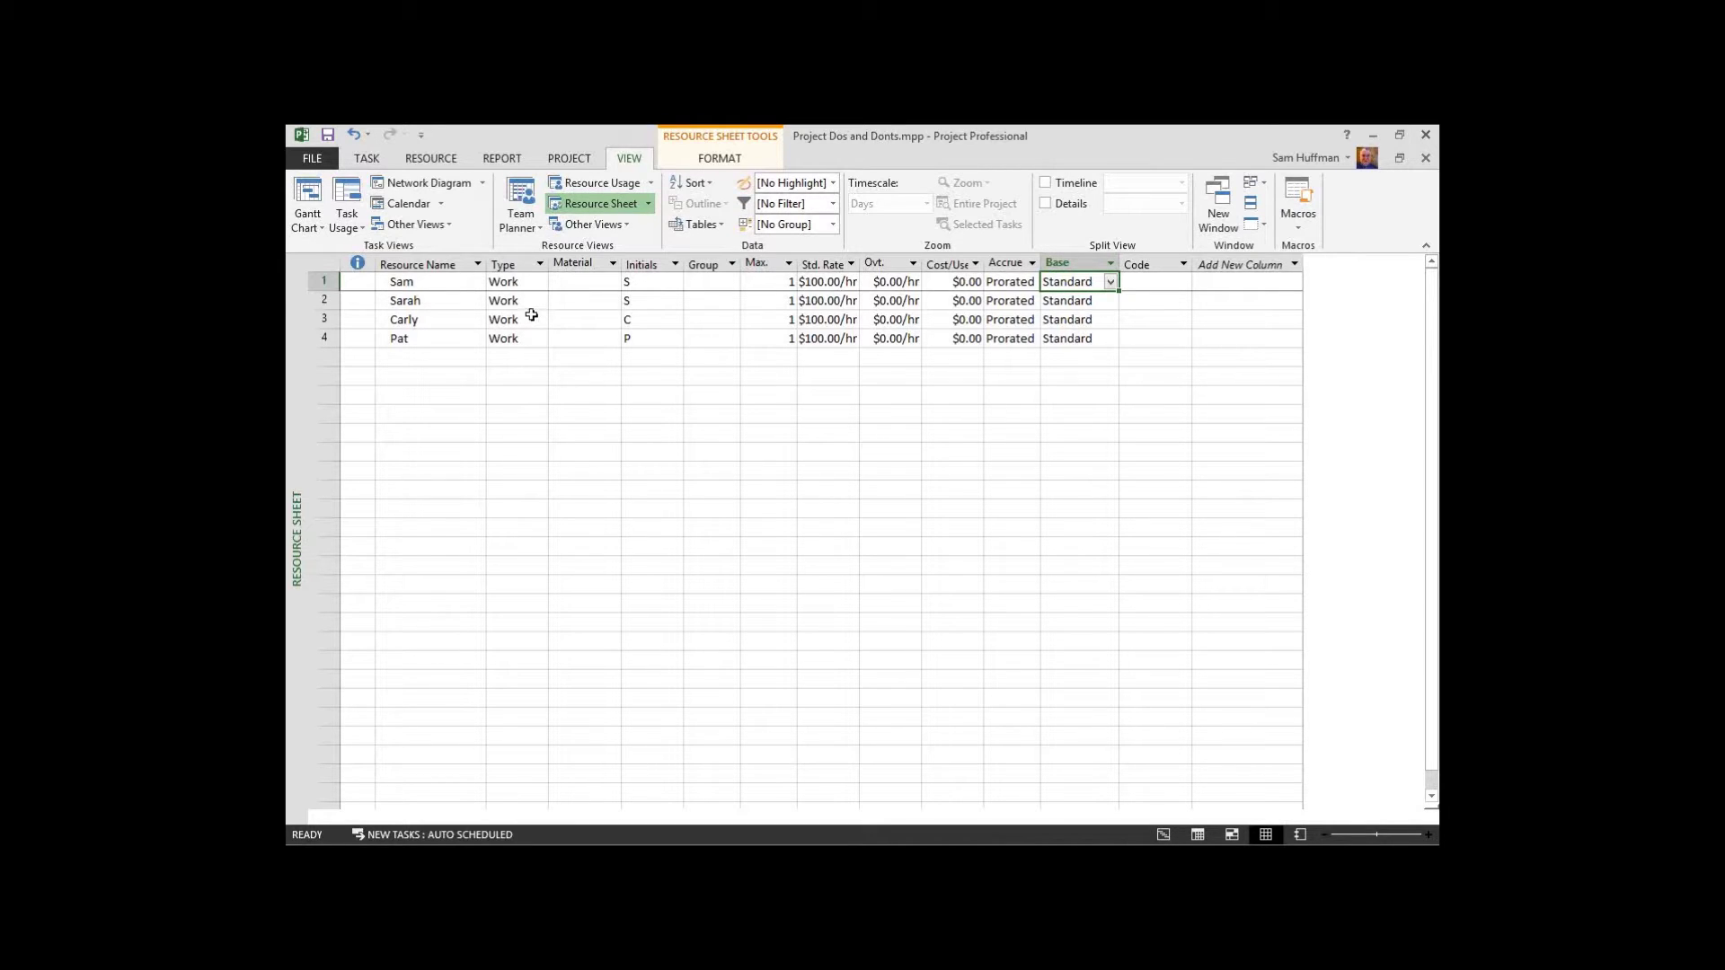
click(420, 281)
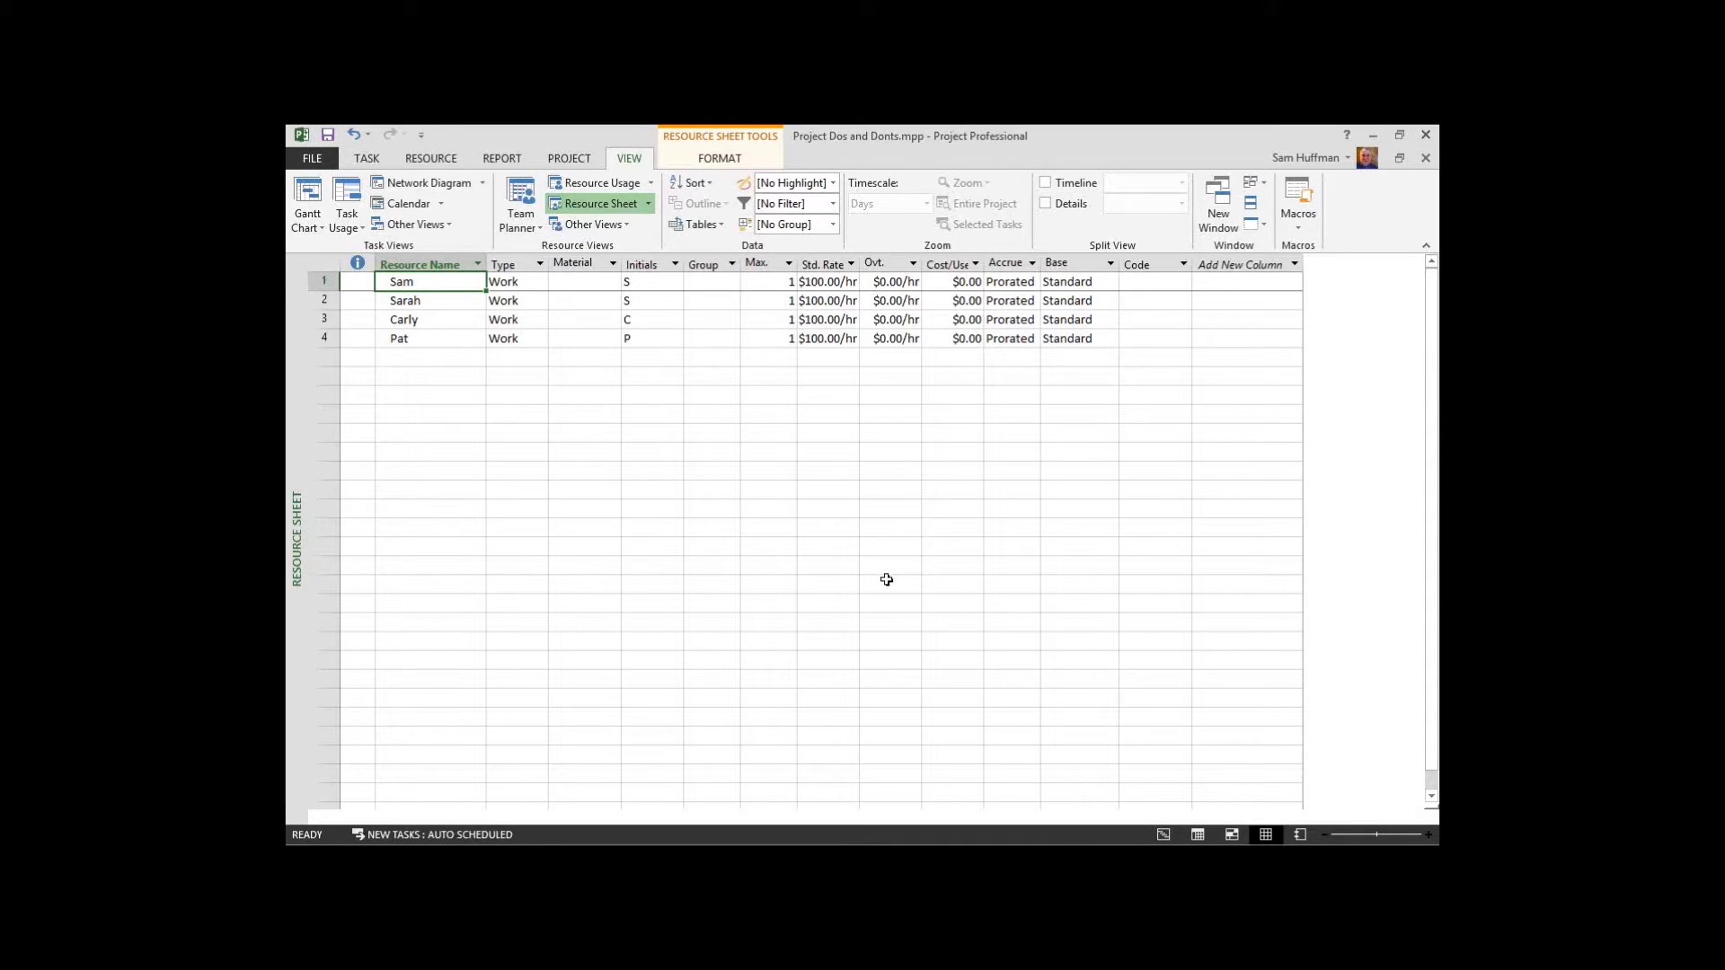
click(414, 341)
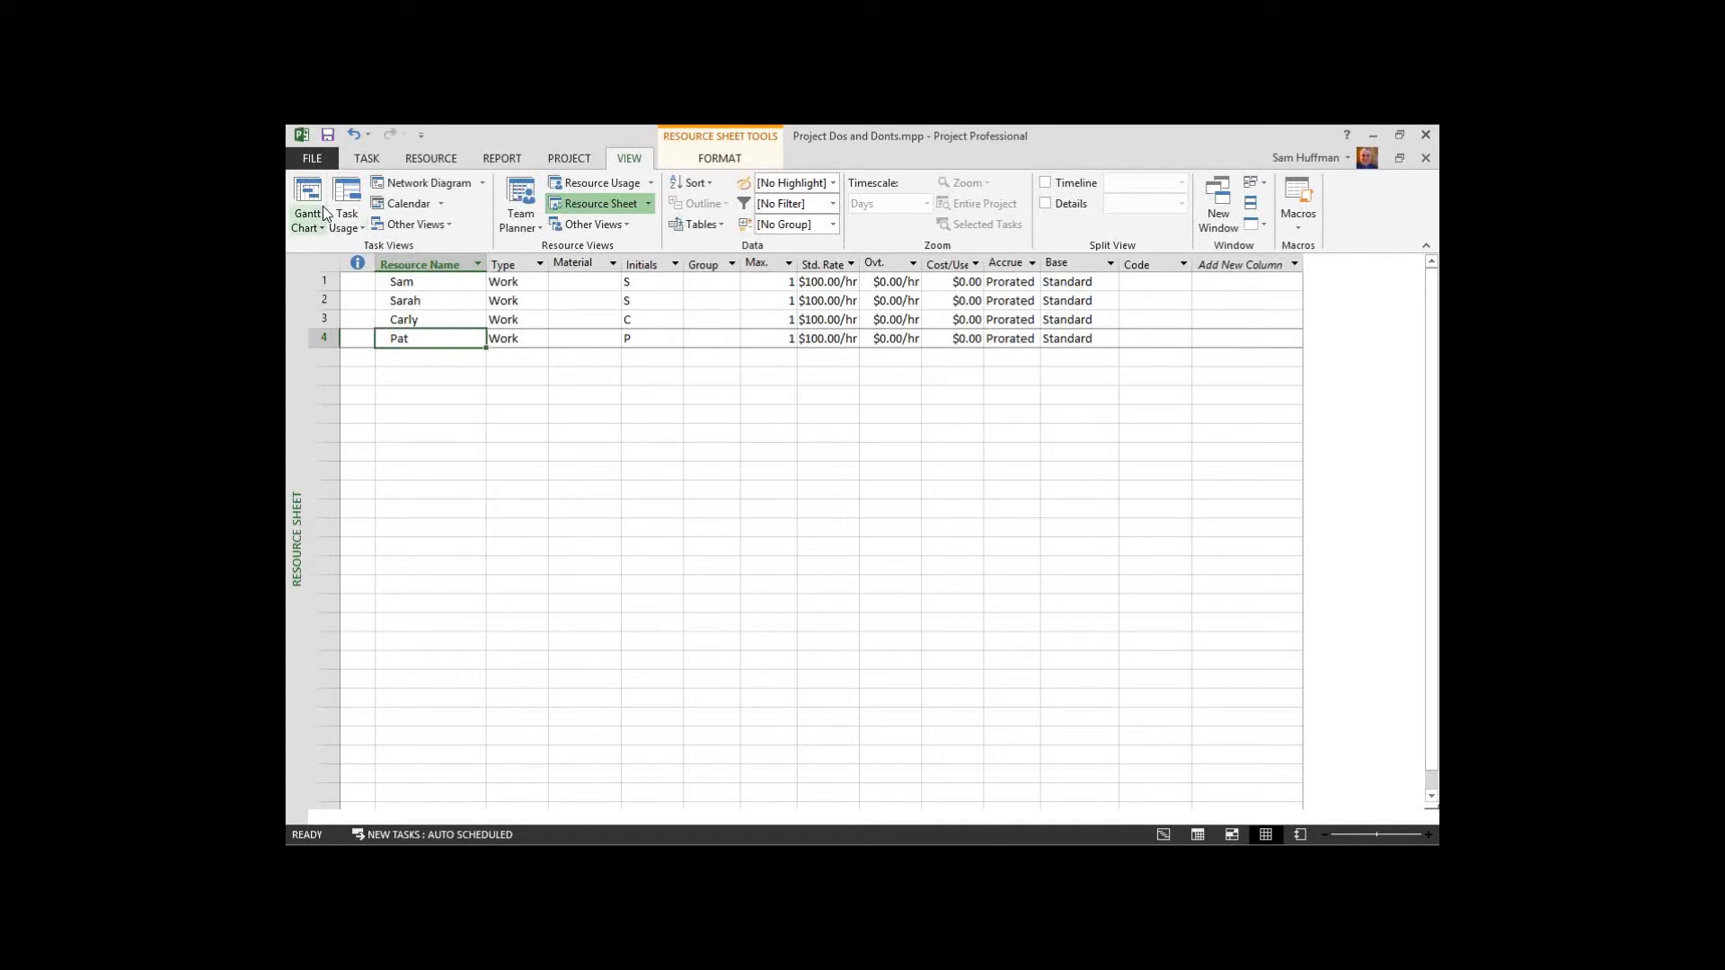
click(516, 361)
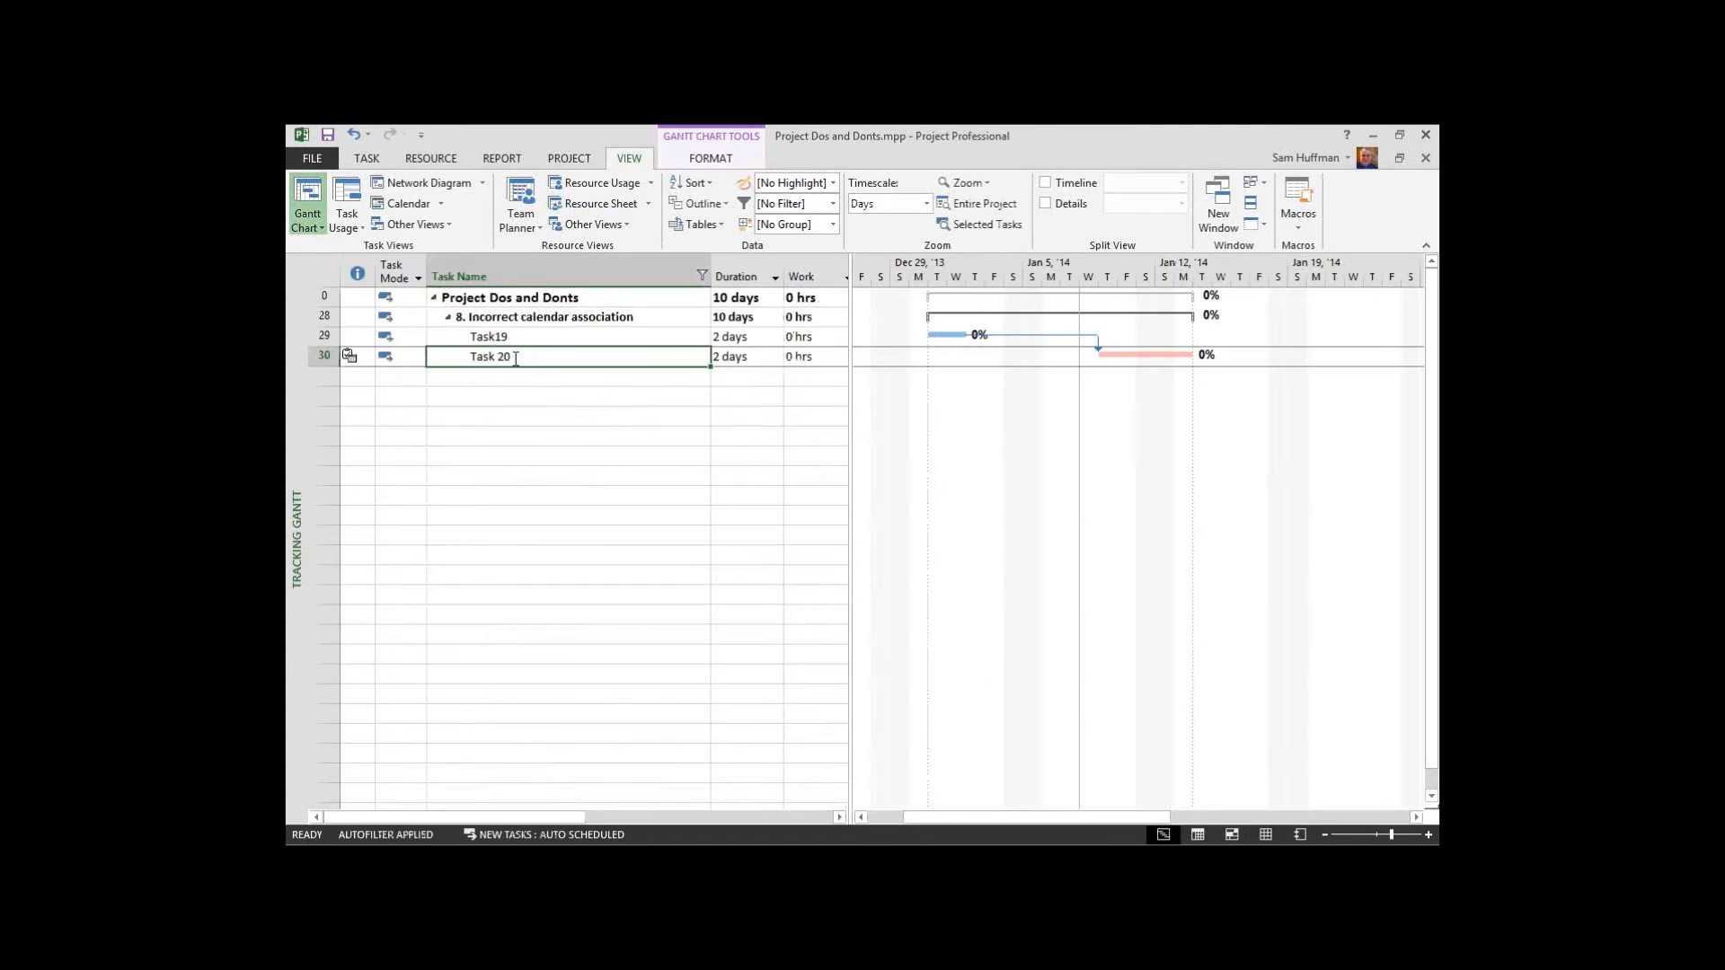
double_click(565, 361)
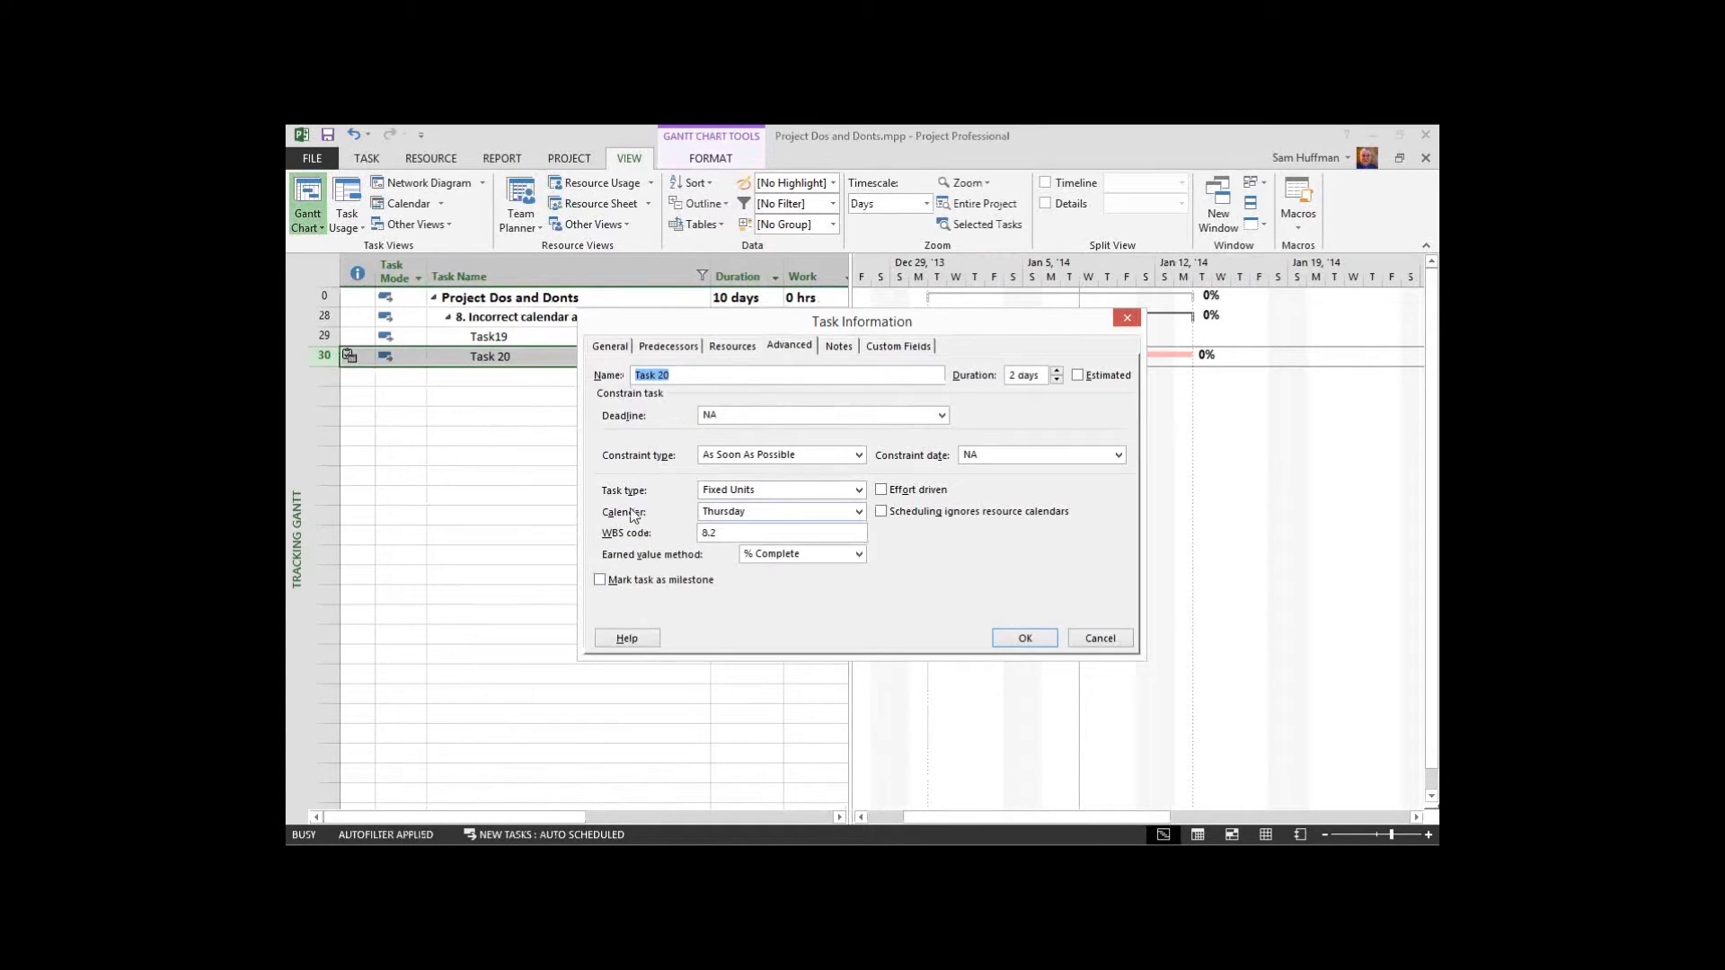
click(883, 513)
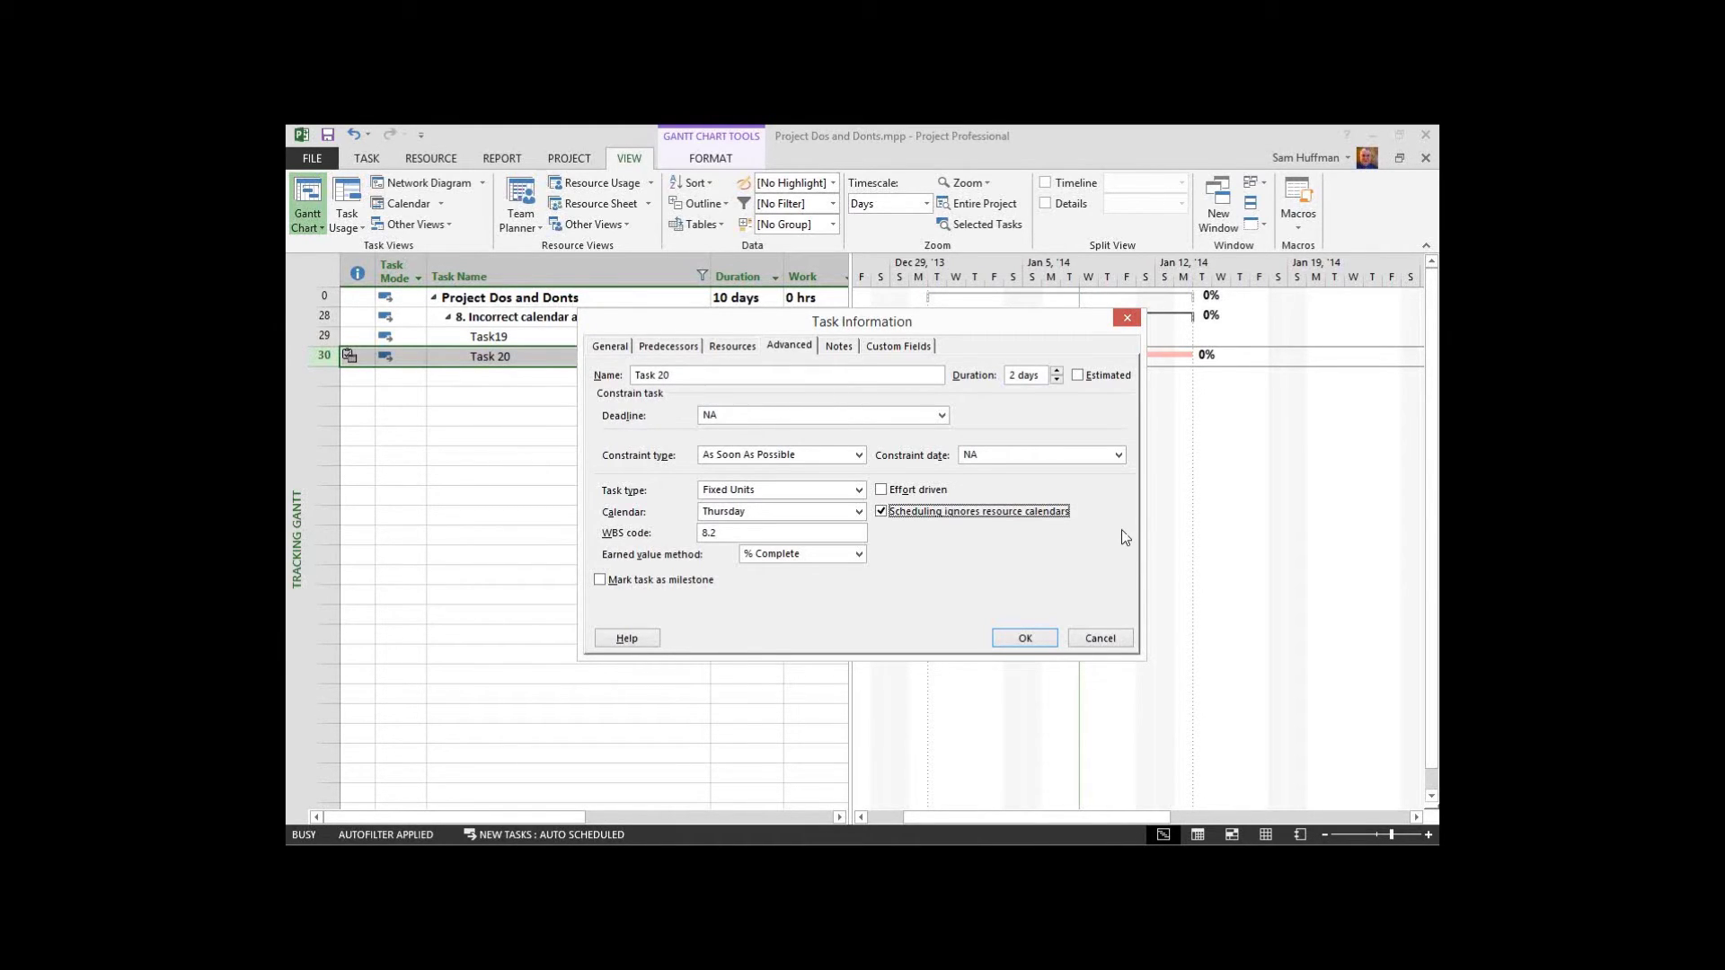
click(883, 513)
click(1024, 638)
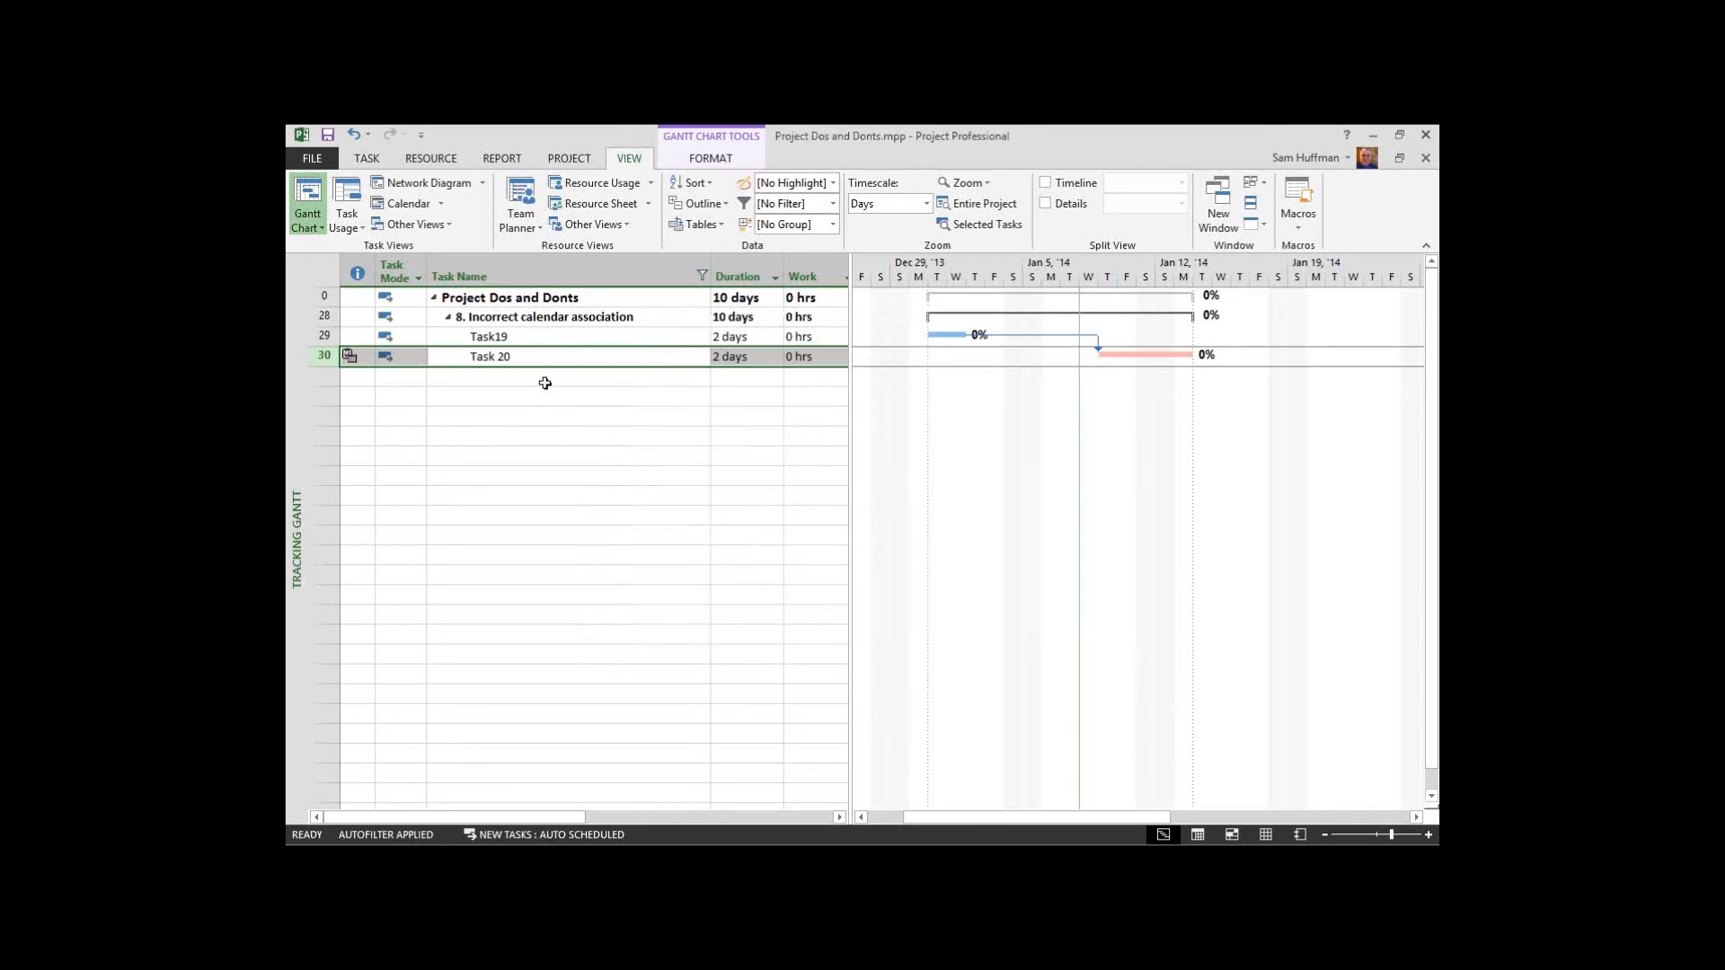